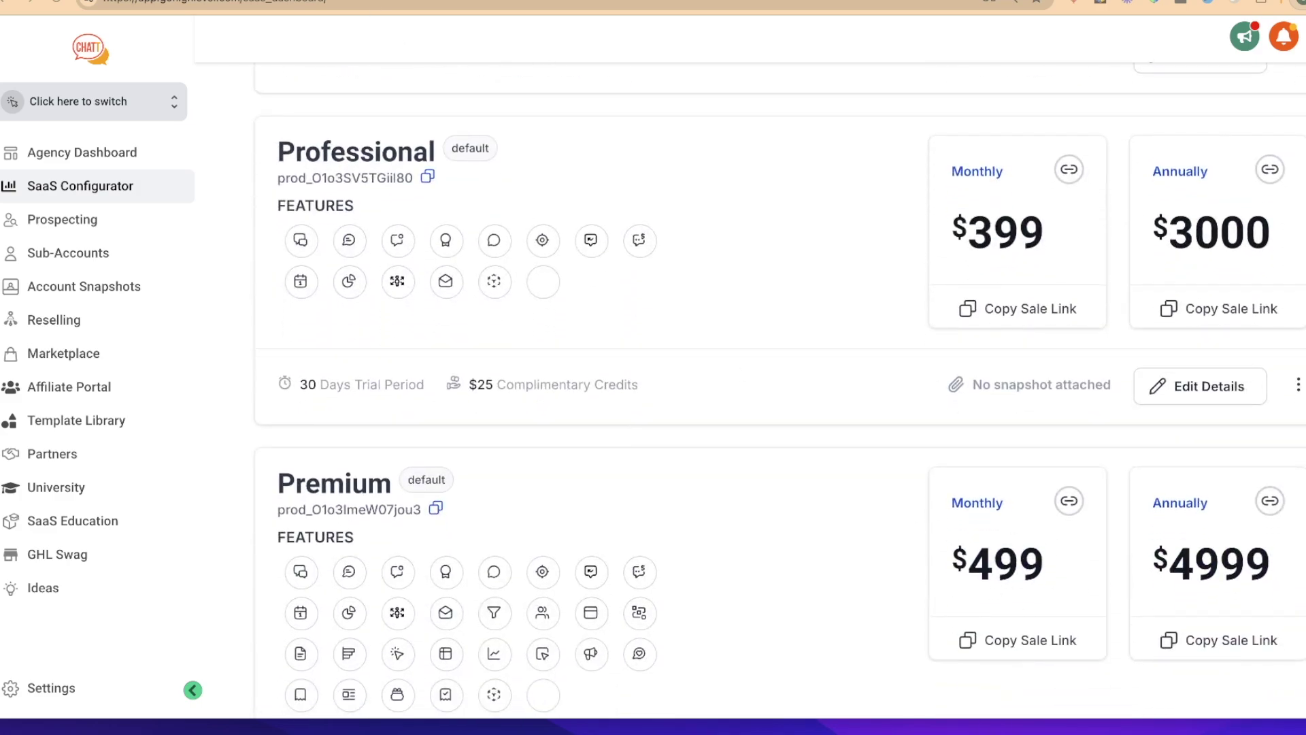
Start a new website in the sub-account's Sites area and choose to build it from templates.
{"action": "key", "text": "ctrl+Tab"}
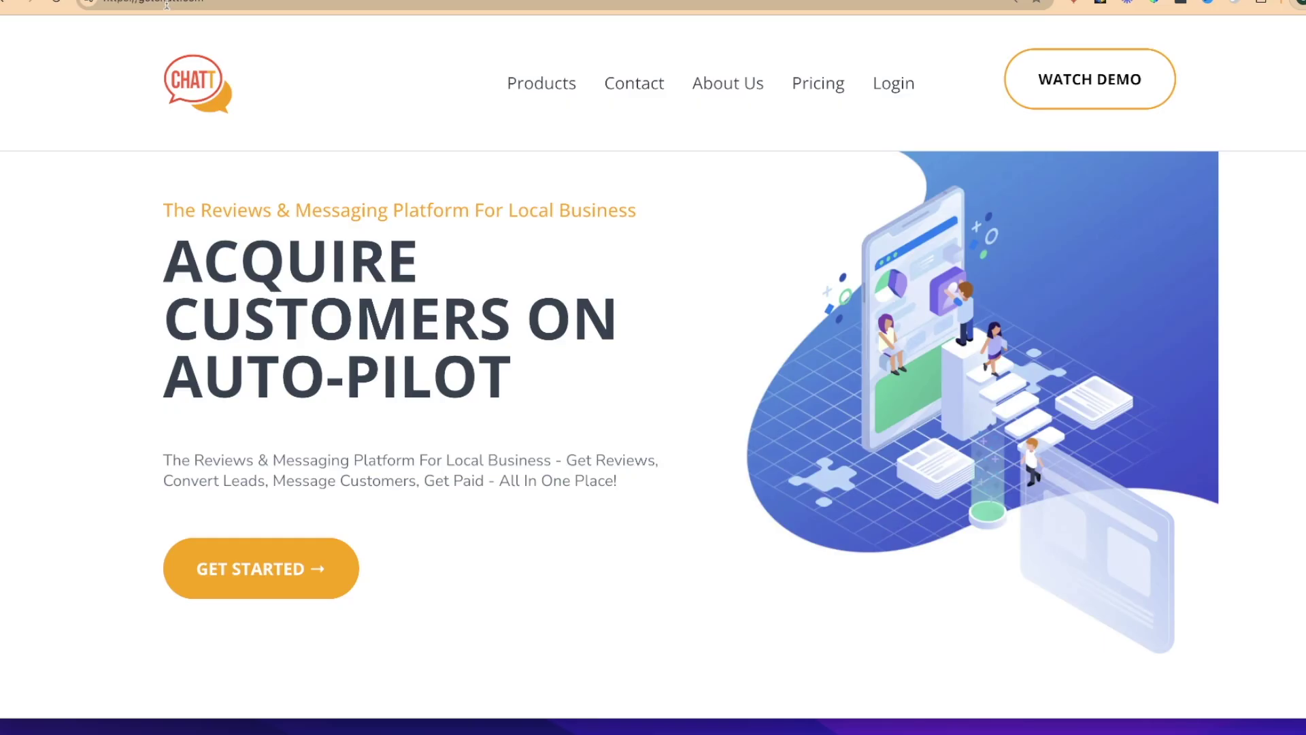
{"action": "mouse_move", "coordinate": [537, 96]}
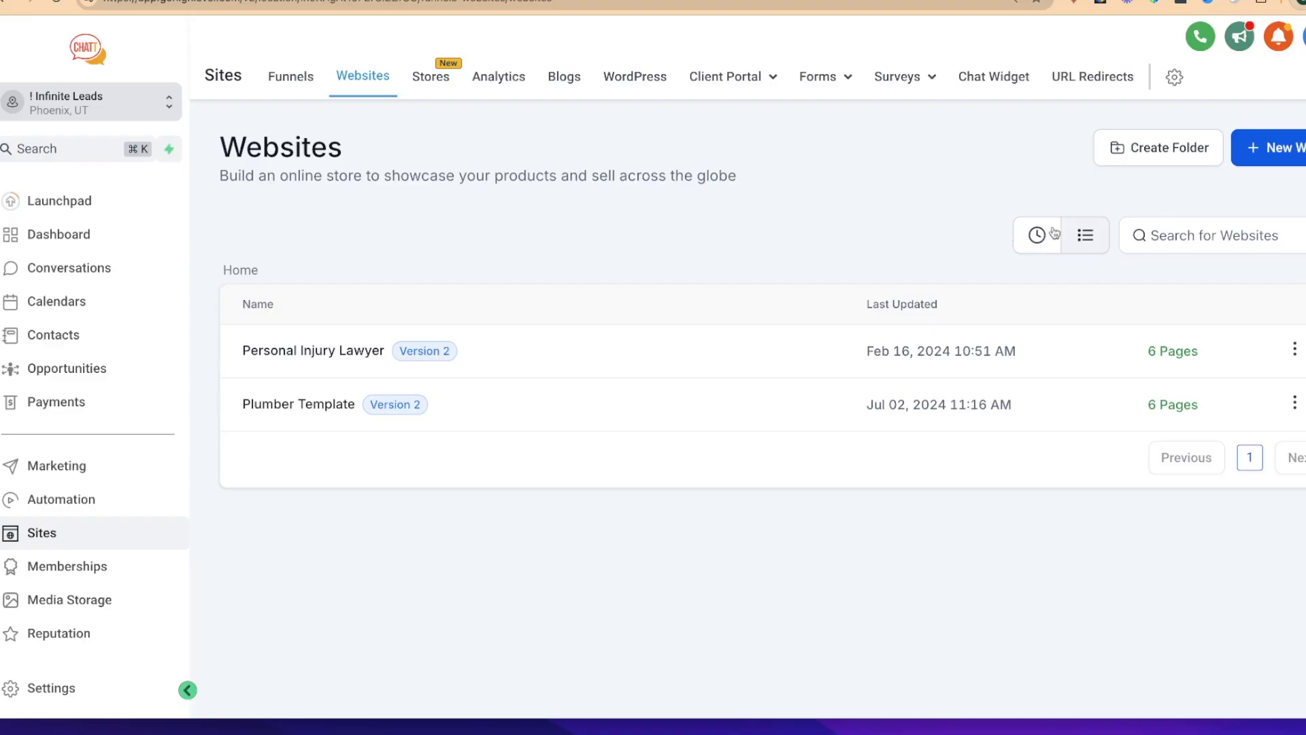
{"action": "left_click", "coordinate": [1255, 158]}
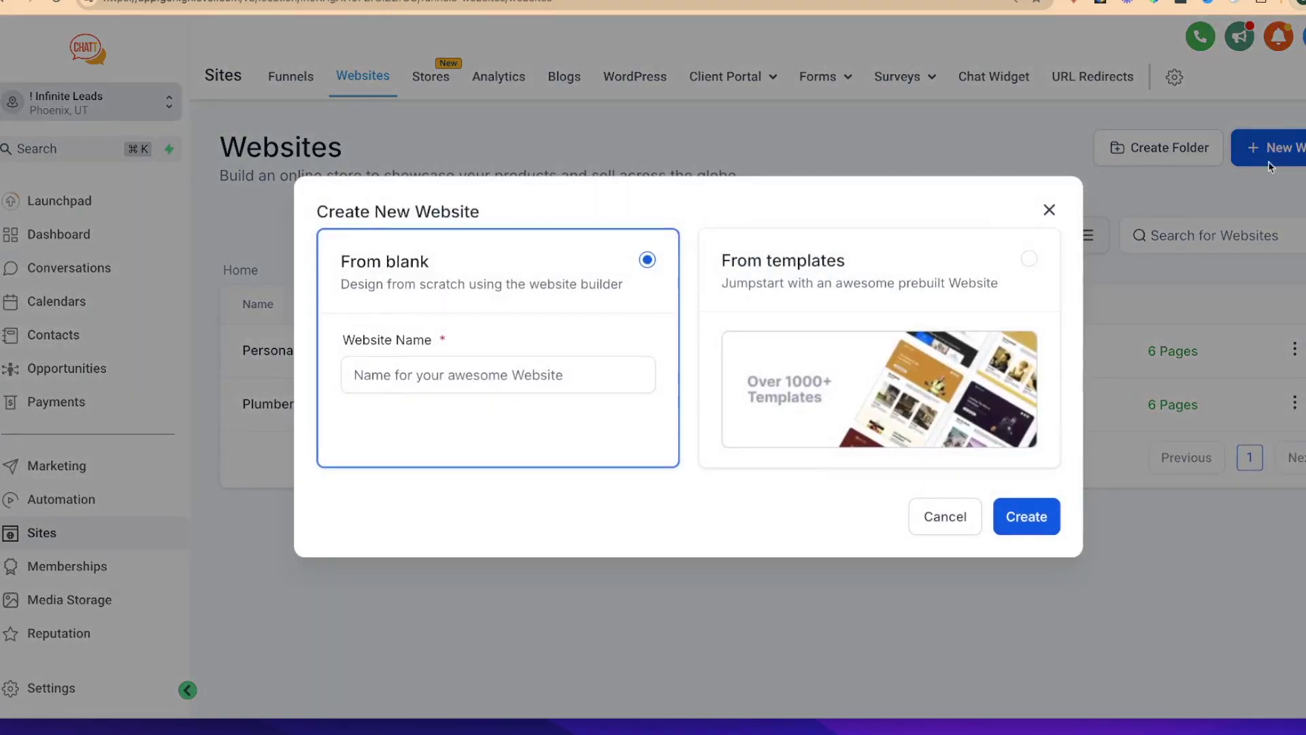
{"action": "left_click", "coordinate": [1011, 256]}
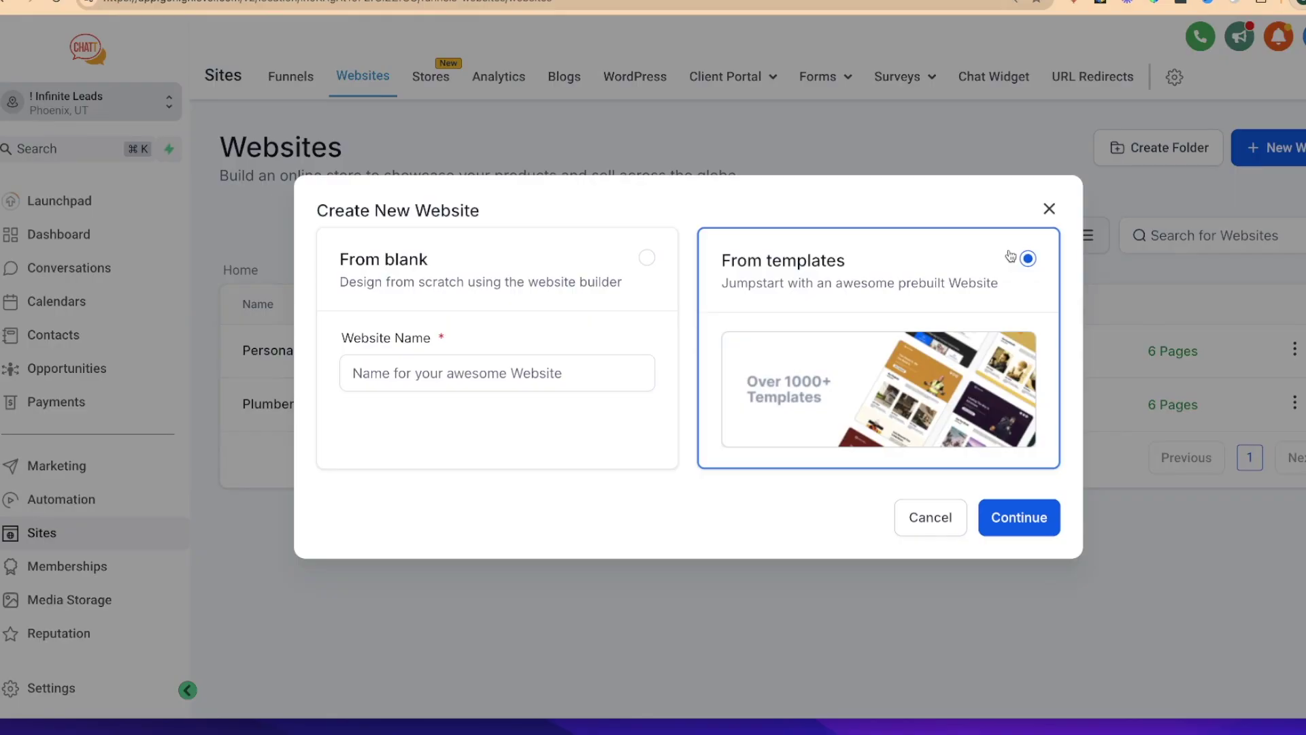
{"action": "left_click", "coordinate": [1015, 521]}
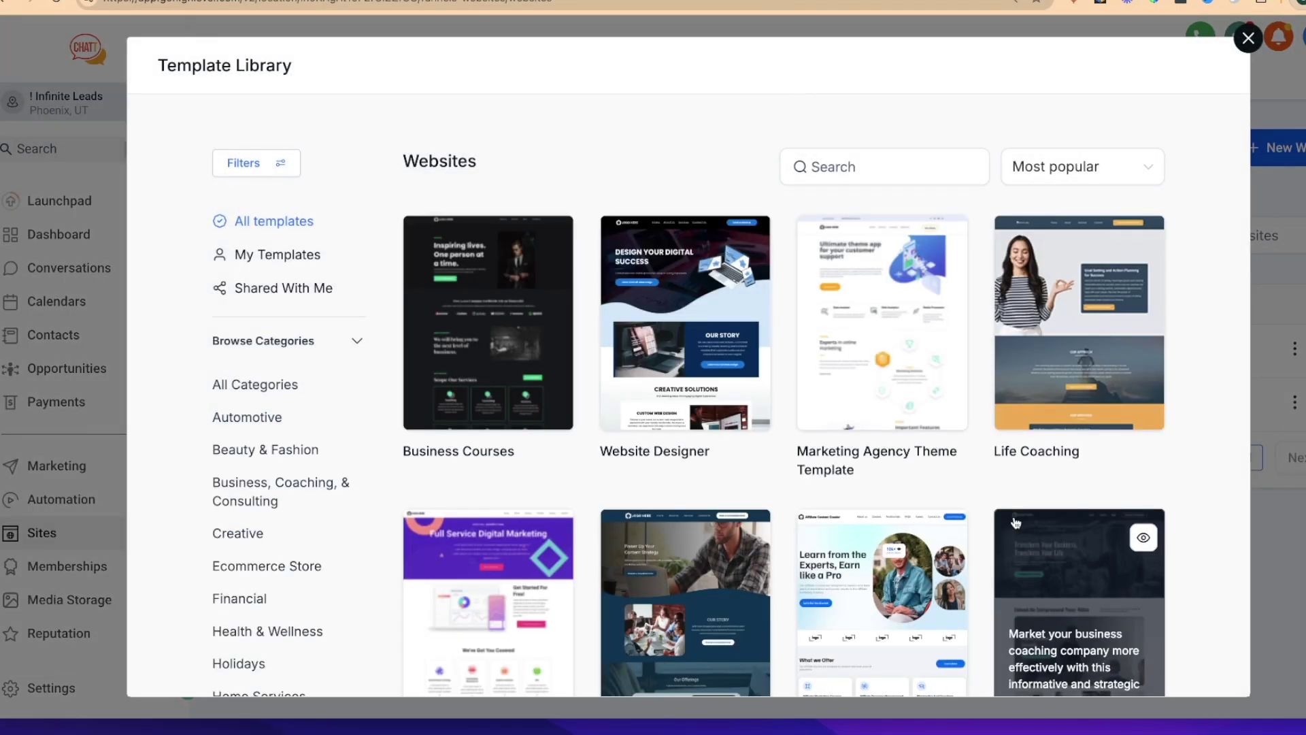
Browse the website template library and filter it to the Health & Wellness category.
{"action": "scroll", "coordinate": [1015, 521], "scroll_direction": "down", "scroll_amount": 15}
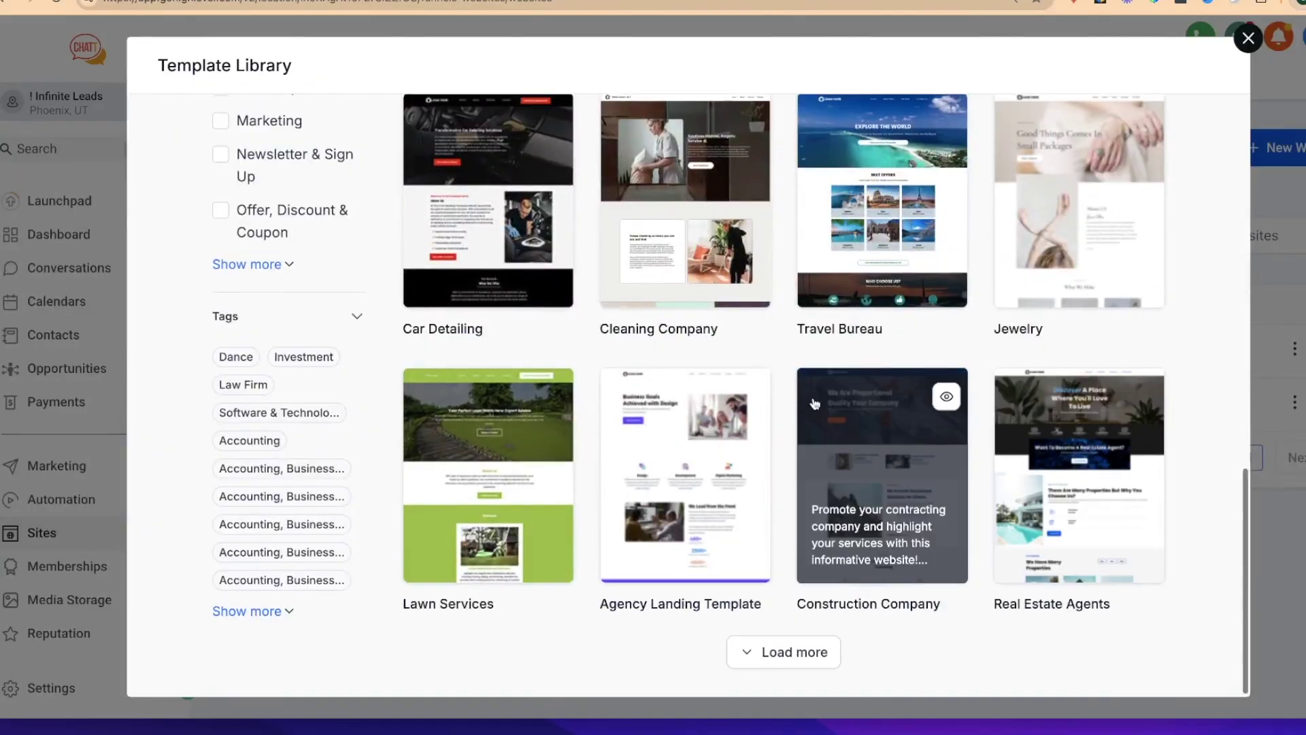
{"action": "scroll", "coordinate": [680, 408], "scroll_direction": "up", "scroll_amount": 5}
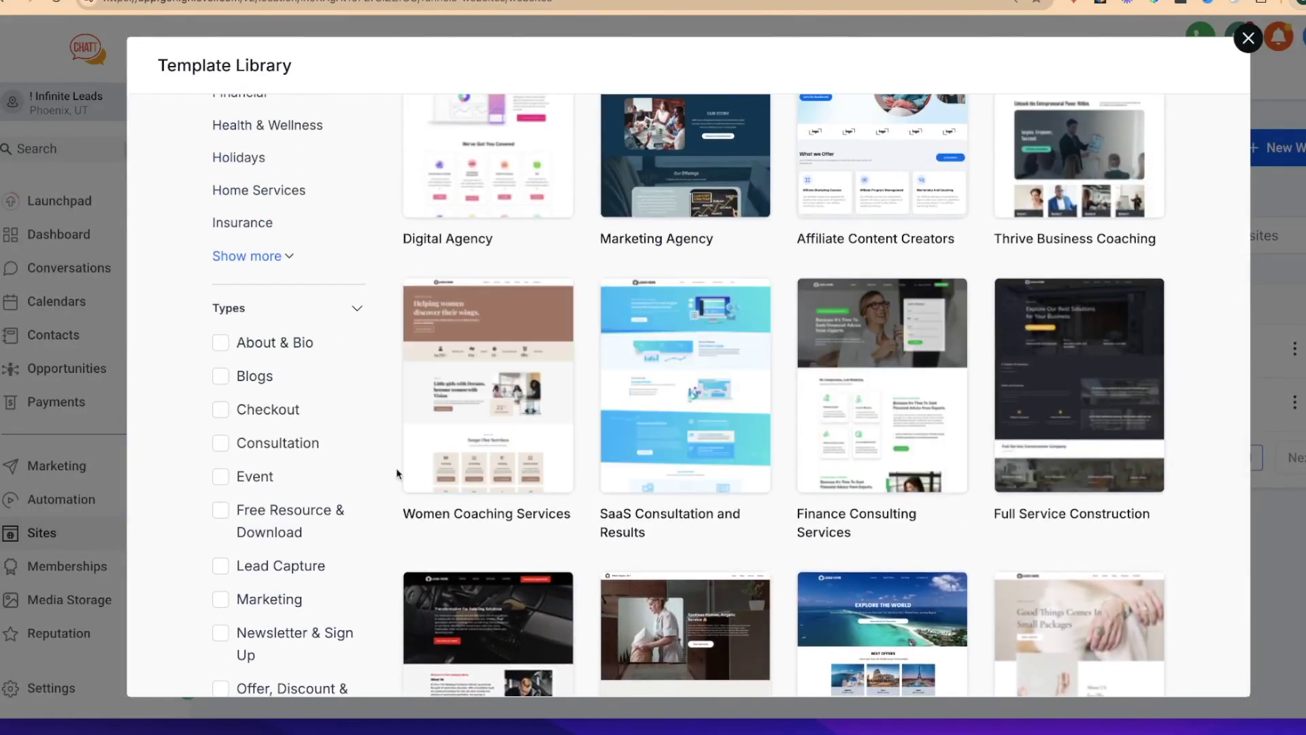
{"action": "scroll", "coordinate": [316, 487], "scroll_direction": "up", "scroll_amount": 3}
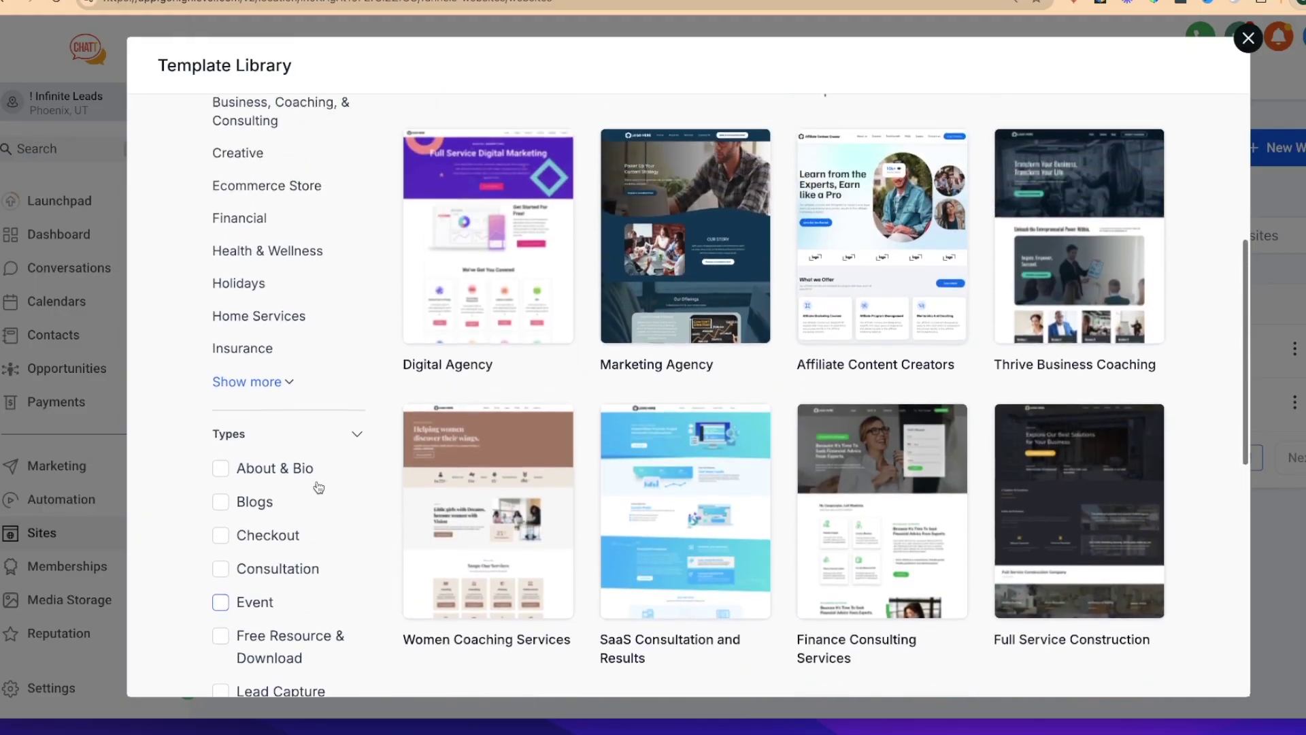
{"action": "left_click", "coordinate": [271, 289]}
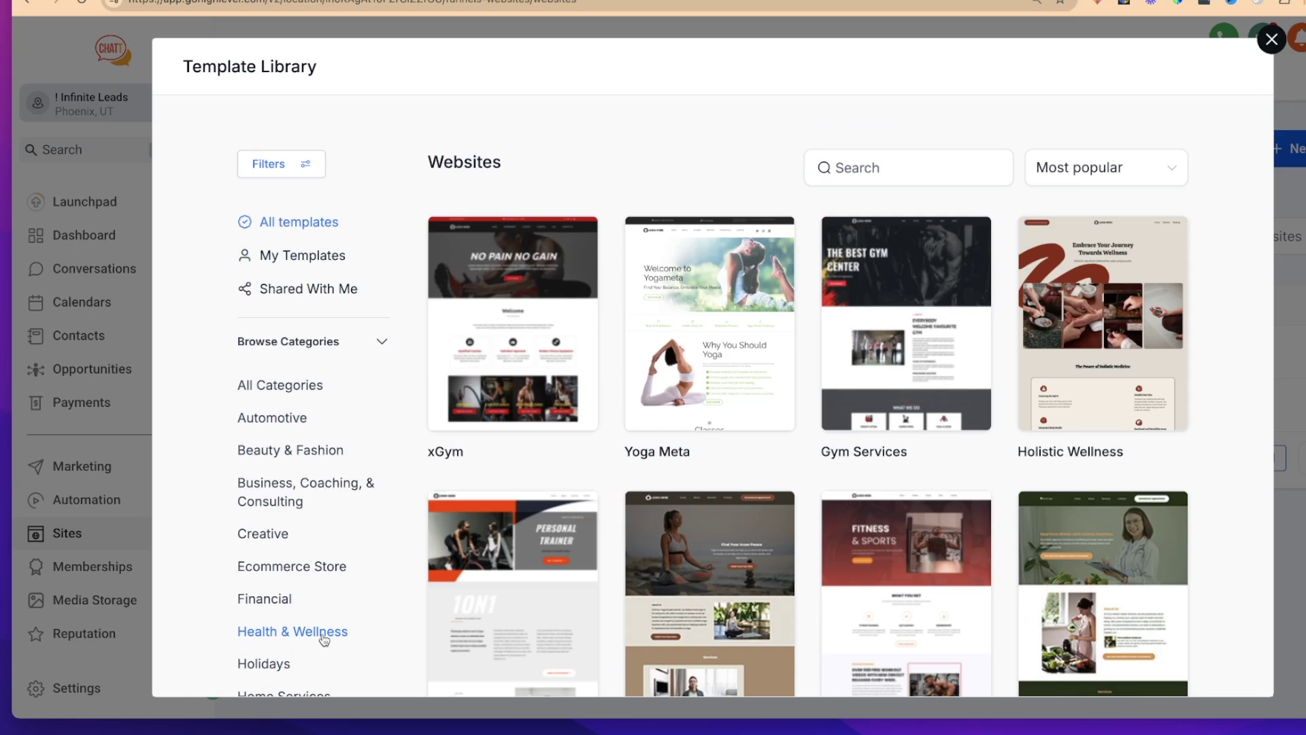
Preview the xGym template and continue with it to create the website.
{"action": "mouse_move", "coordinate": [501, 374]}
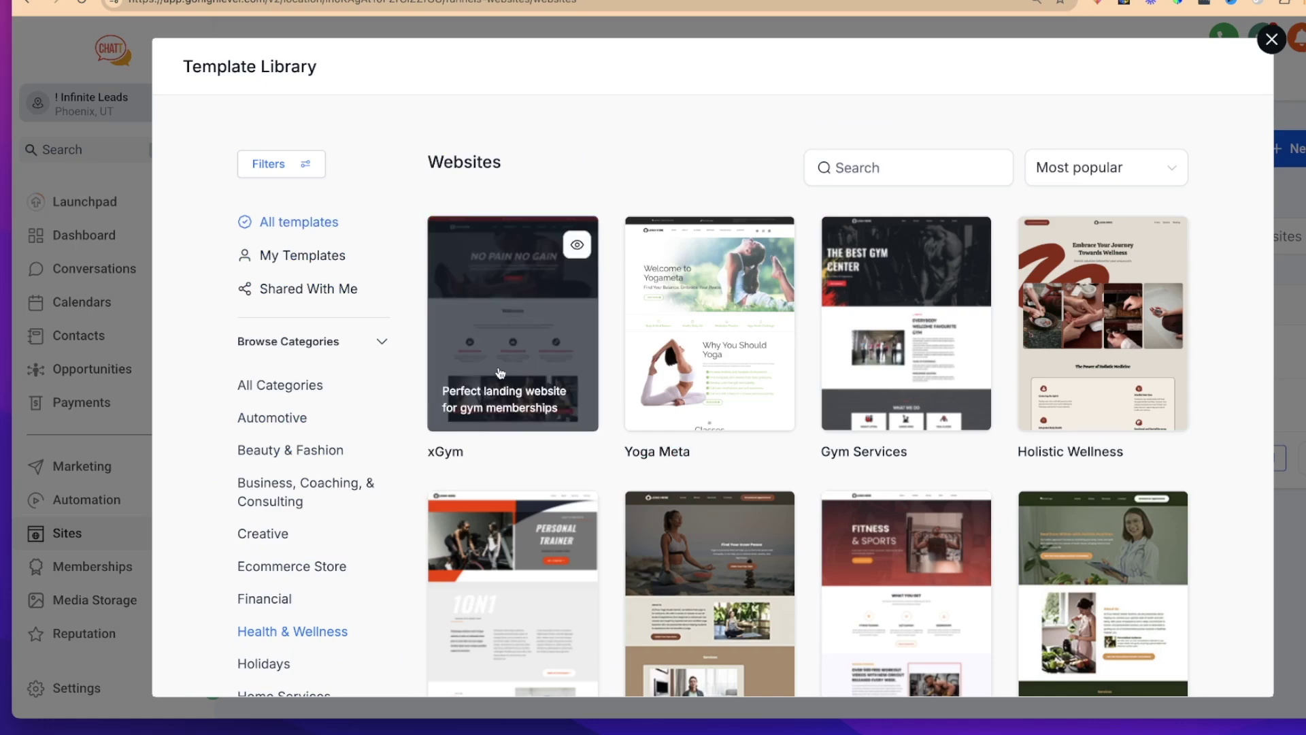
{"action": "left_click", "coordinate": [503, 331]}
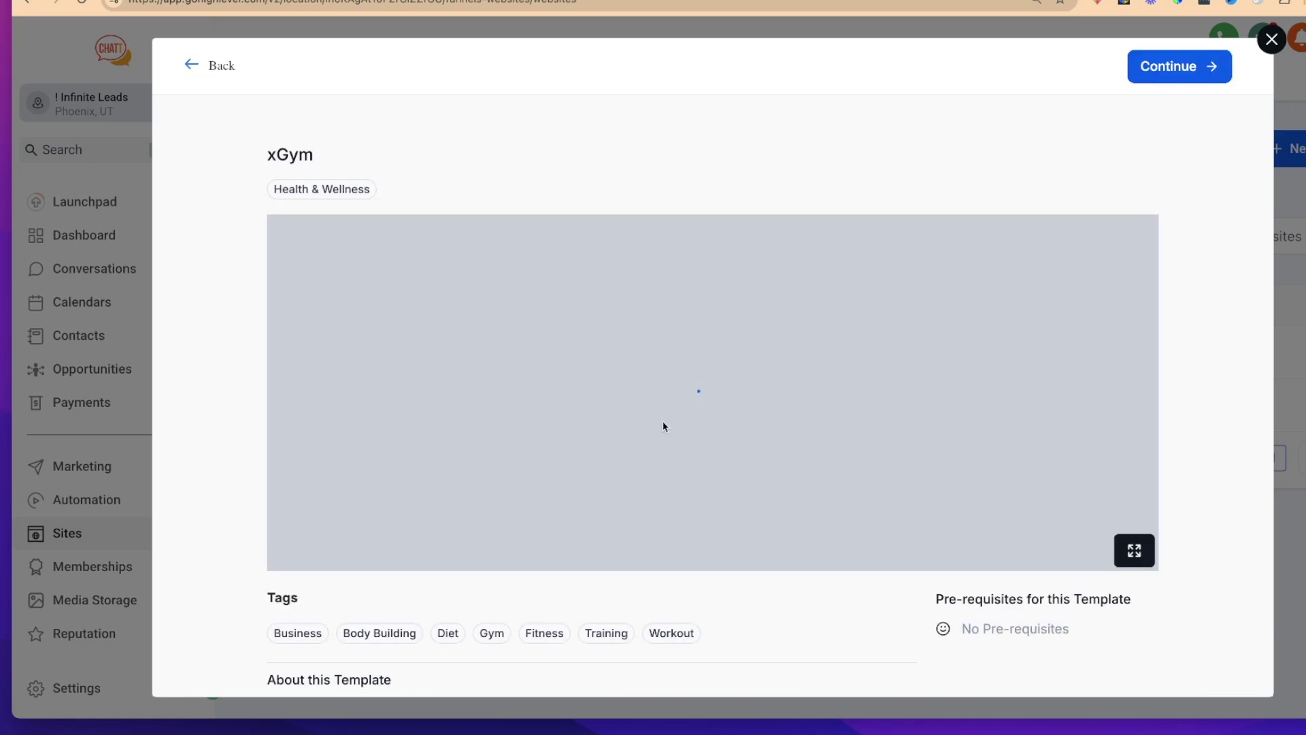
{"action": "scroll", "coordinate": [671, 433], "scroll_direction": "down", "scroll_amount": 10}
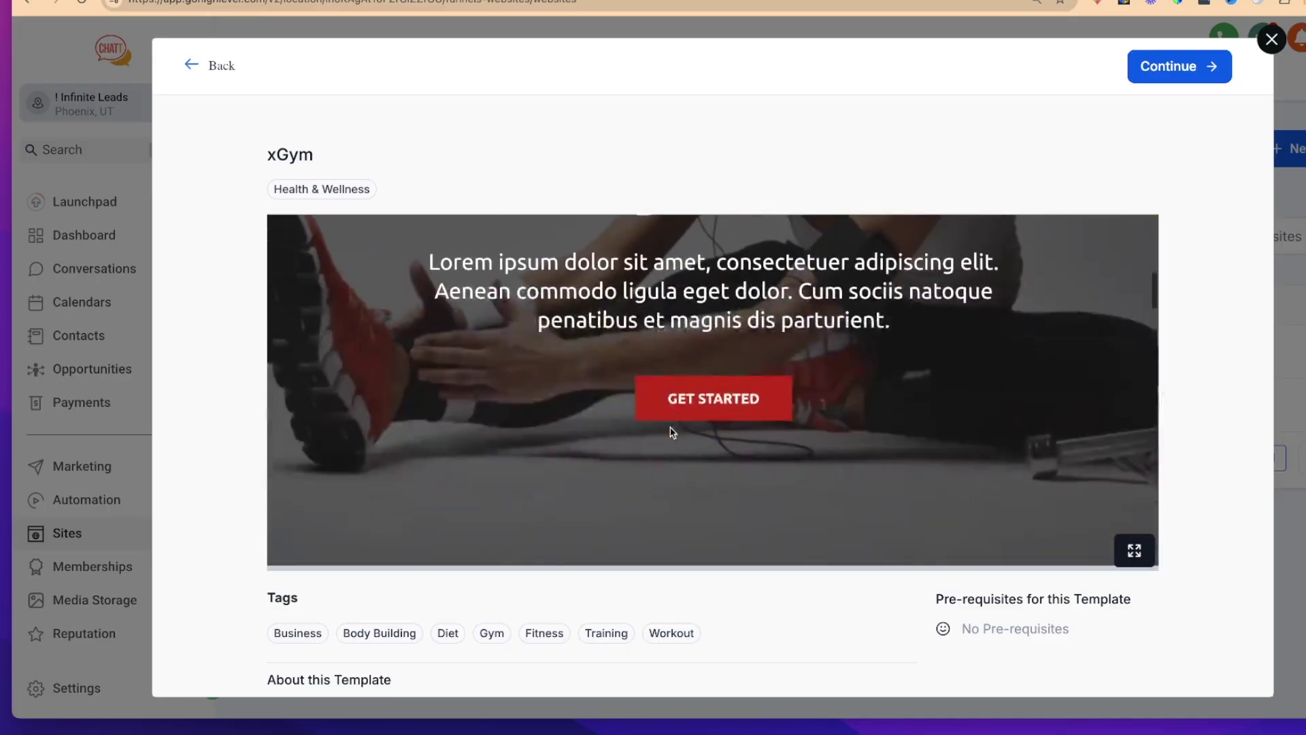
{"action": "left_click", "coordinate": [1167, 68]}
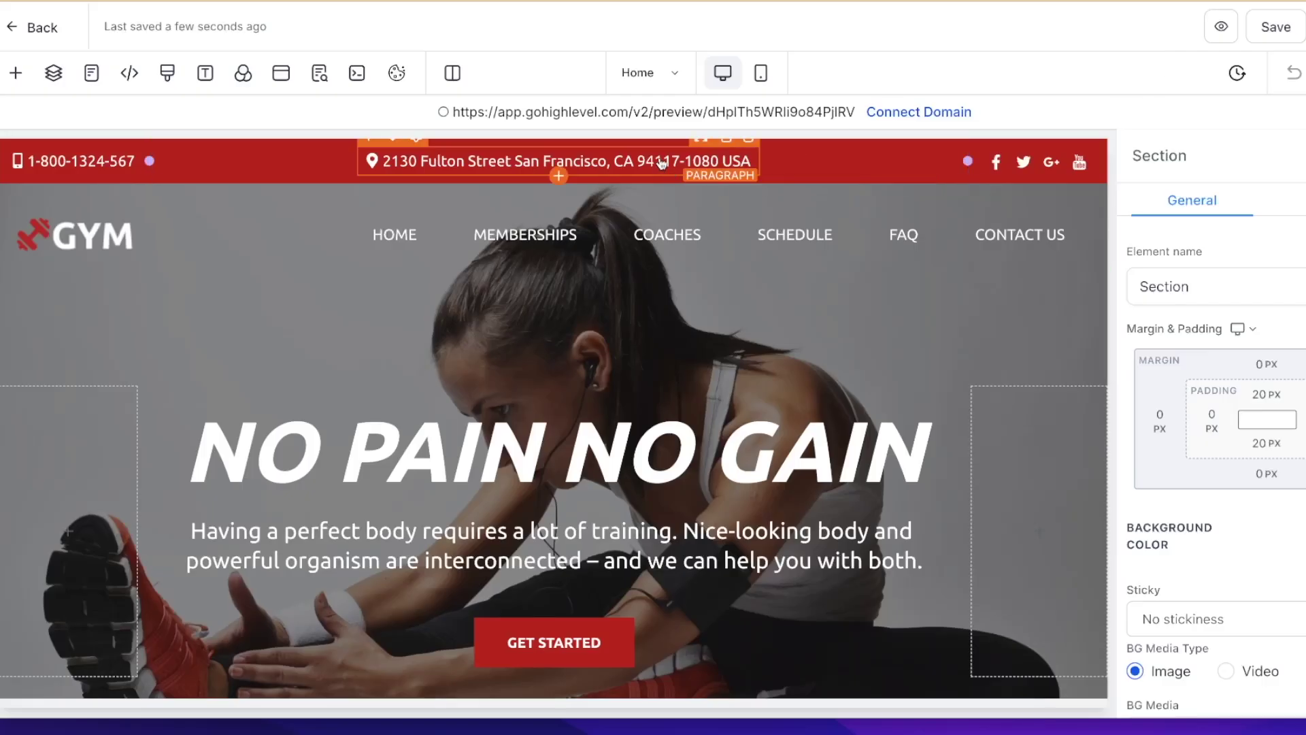
Replace the street address in the home page's red header bar with "customize the text".
{"action": "left_click", "coordinate": [661, 162]}
{"action": "key", "text": "ctrl+a"}
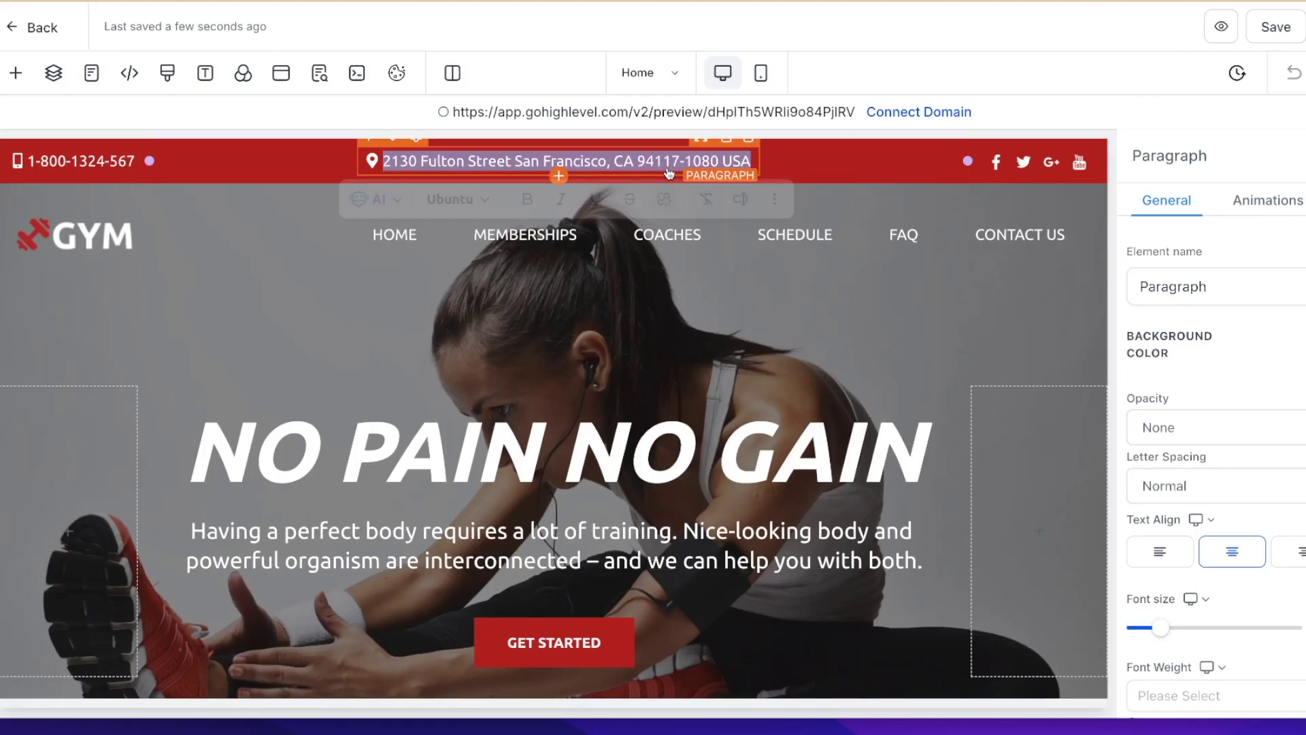
{"action": "key", "text": "BackSpace"}
{"action": "type", "text": "customize the text!"}
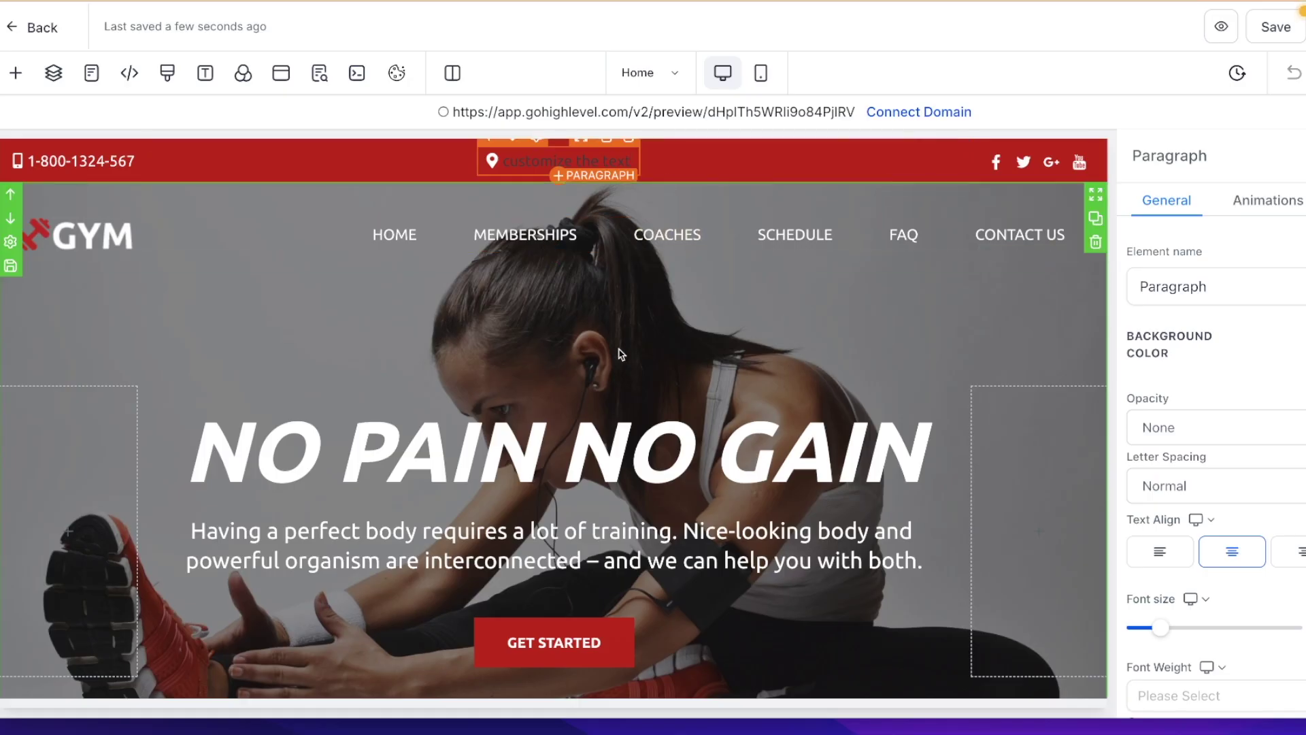
Look through the home page's sections down to Coaches and save the page.
{"action": "scroll", "coordinate": [619, 351], "scroll_direction": "down", "scroll_amount": 5}
{"action": "scroll", "coordinate": [619, 354], "scroll_direction": "down", "scroll_amount": 8}
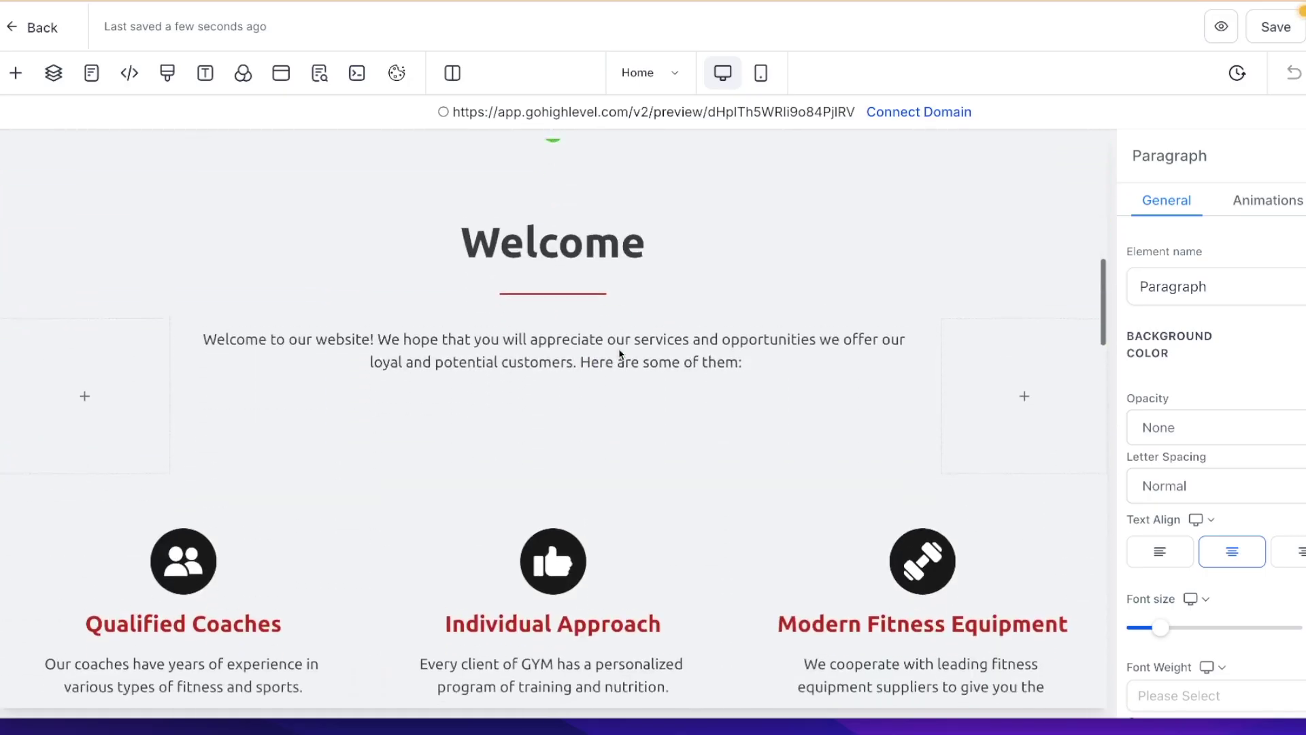
{"action": "scroll", "coordinate": [619, 353], "scroll_direction": "down", "scroll_amount": 6}
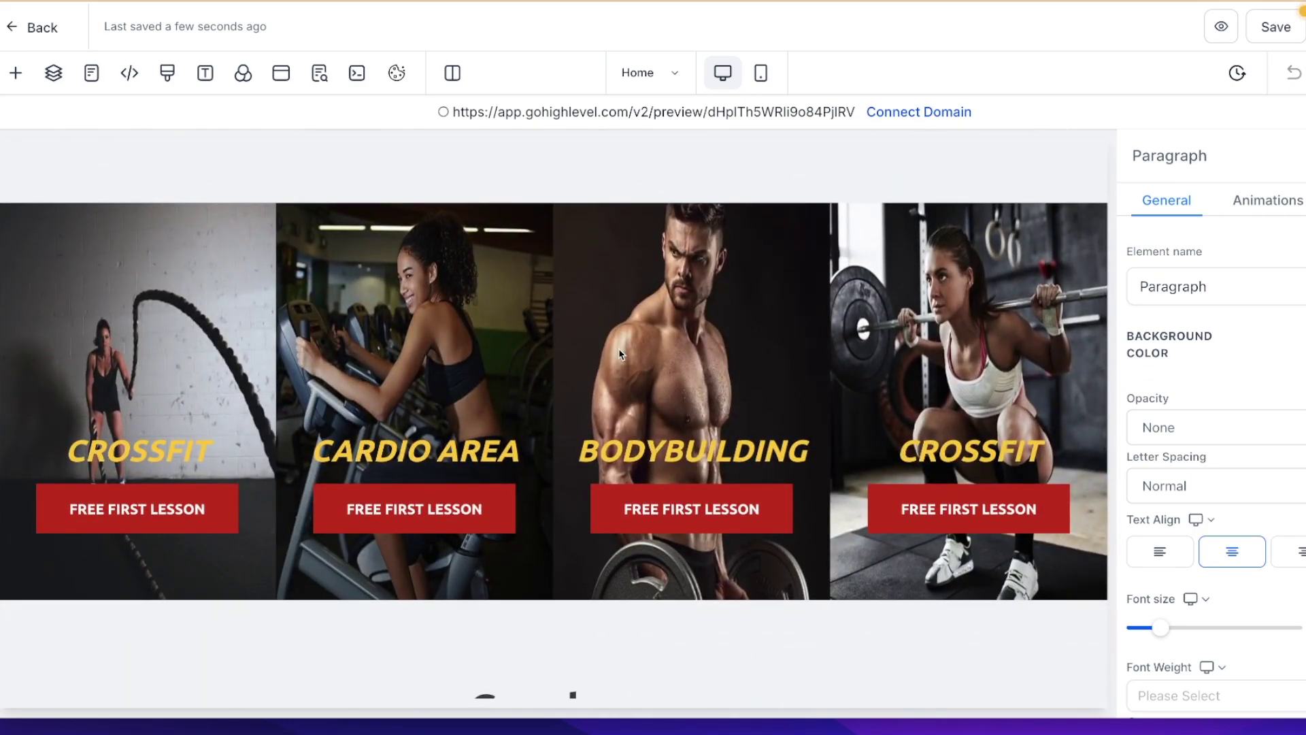
{"action": "scroll", "coordinate": [619, 354], "scroll_direction": "down", "scroll_amount": 6}
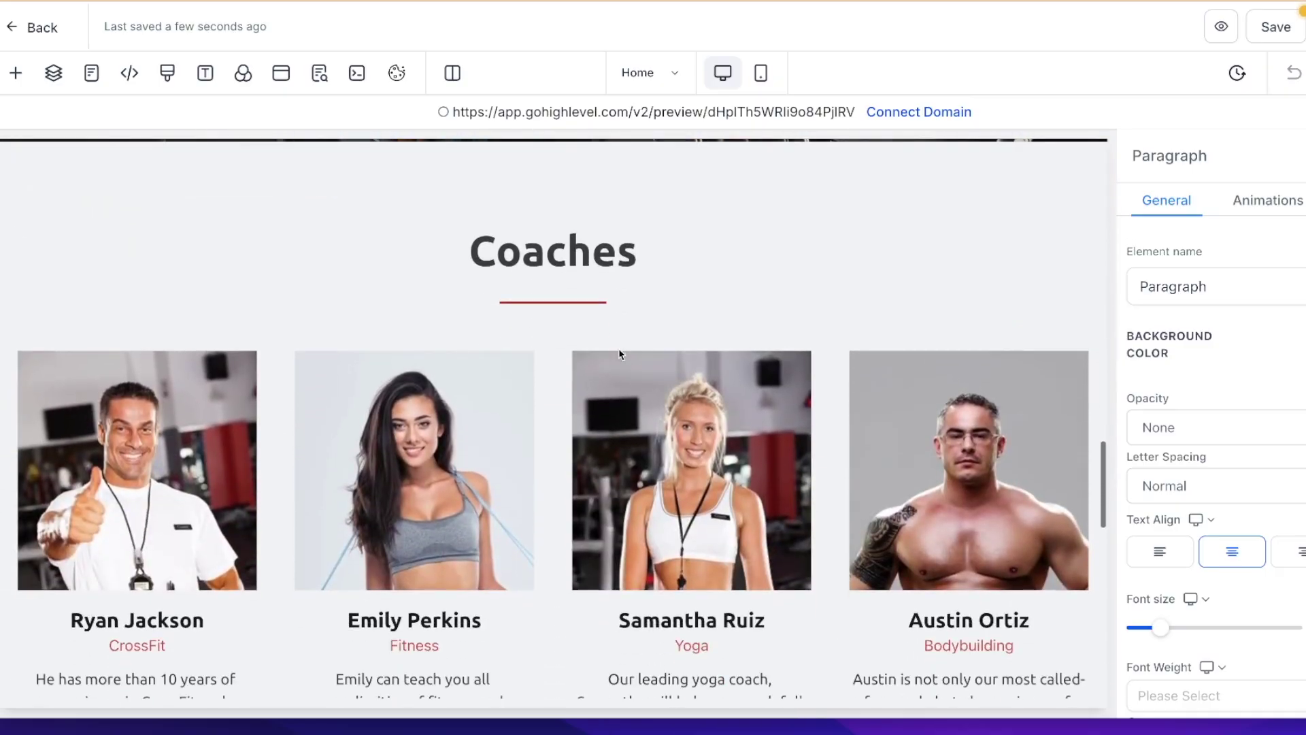
{"action": "left_click", "coordinate": [1276, 27]}
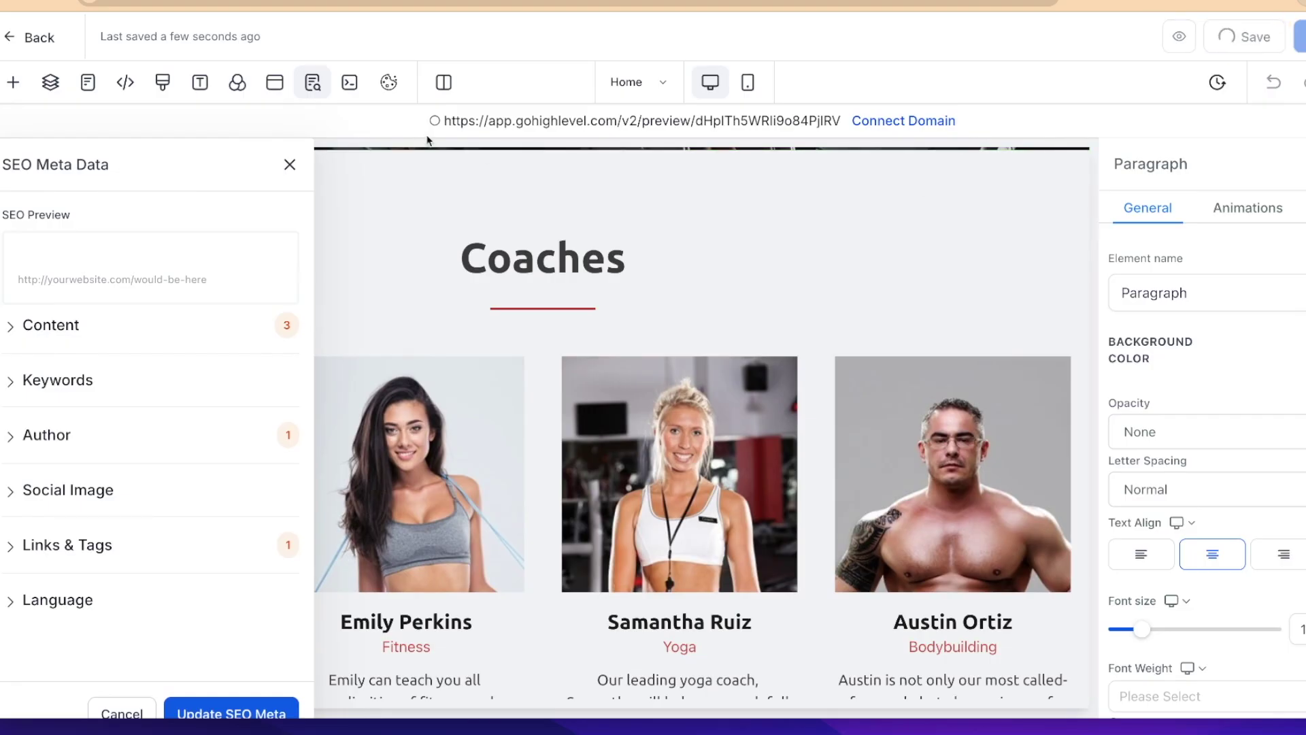
Leave the page editor and open the Launchpad to view its integration options.
{"action": "left_click", "coordinate": [37, 41]}
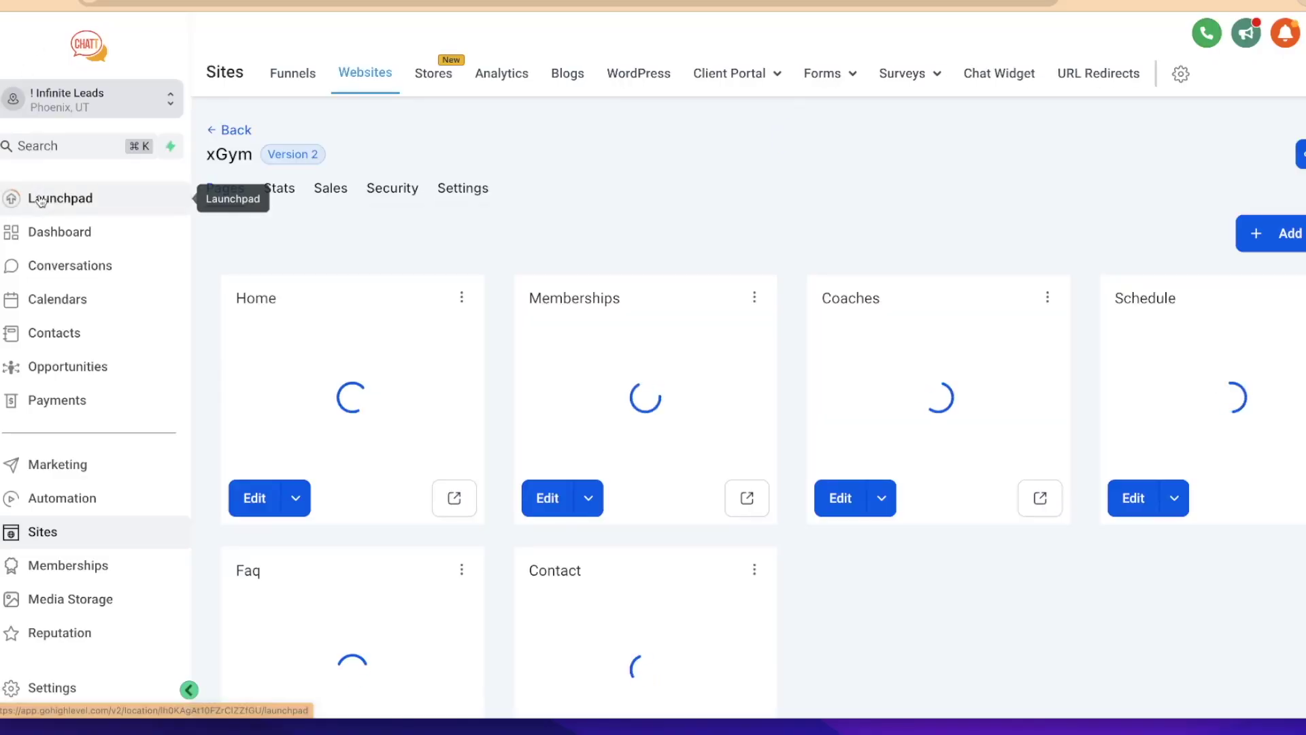
{"action": "left_click", "coordinate": [41, 200]}
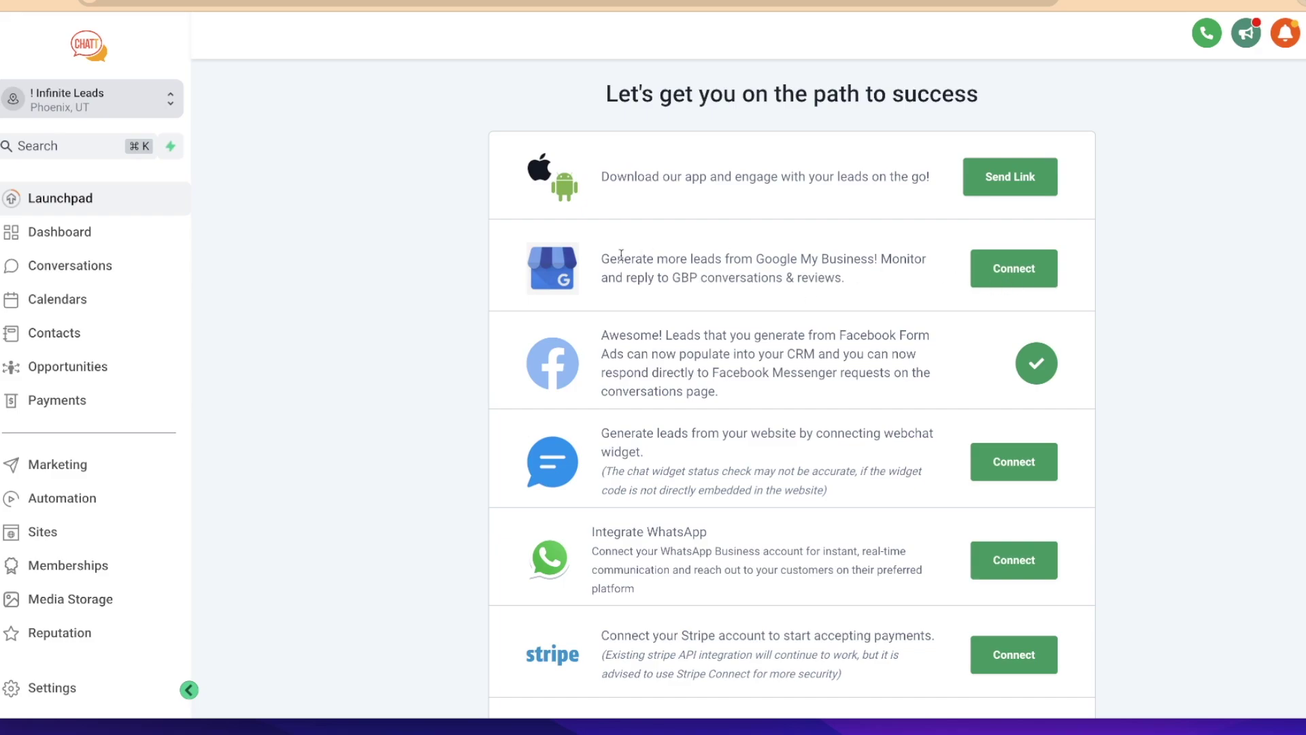
Examine the reputation settings: the review link with Google selected, and the SMS and email review requests.
{"action": "left_click", "coordinate": [68, 635]}
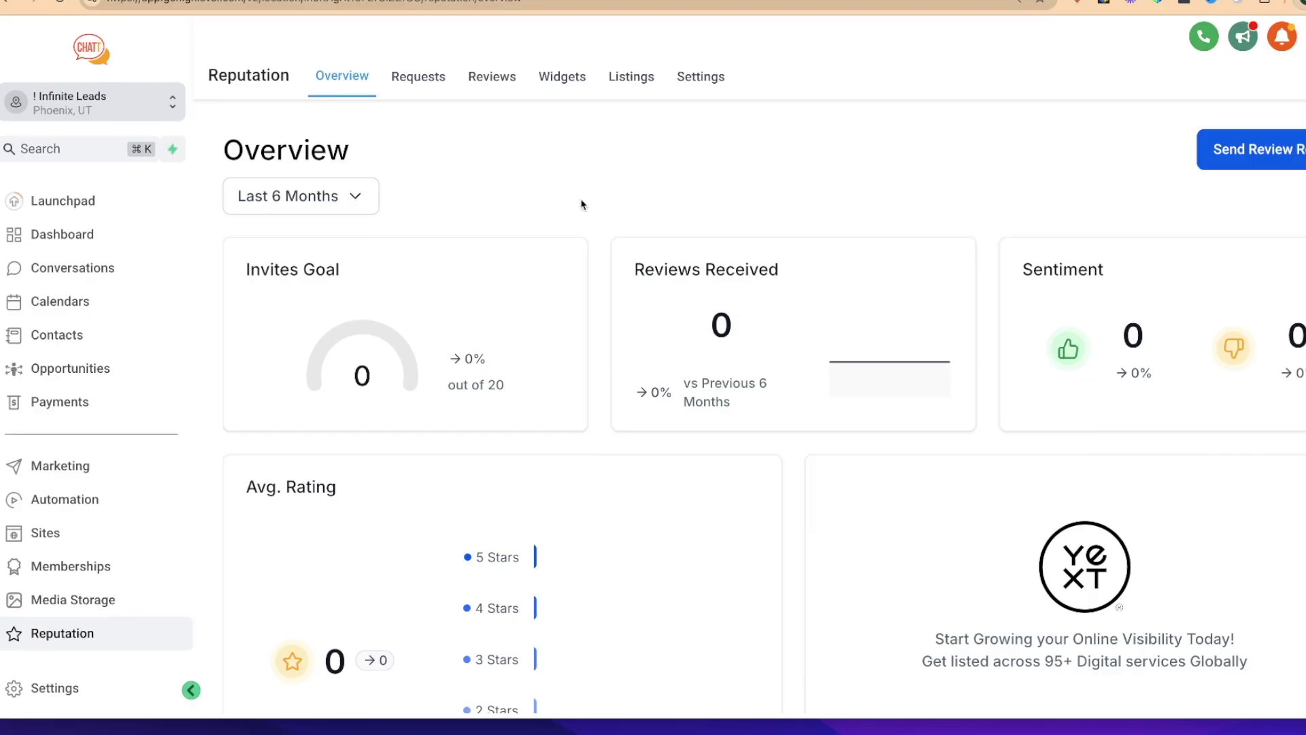
{"action": "left_click", "coordinate": [704, 90]}
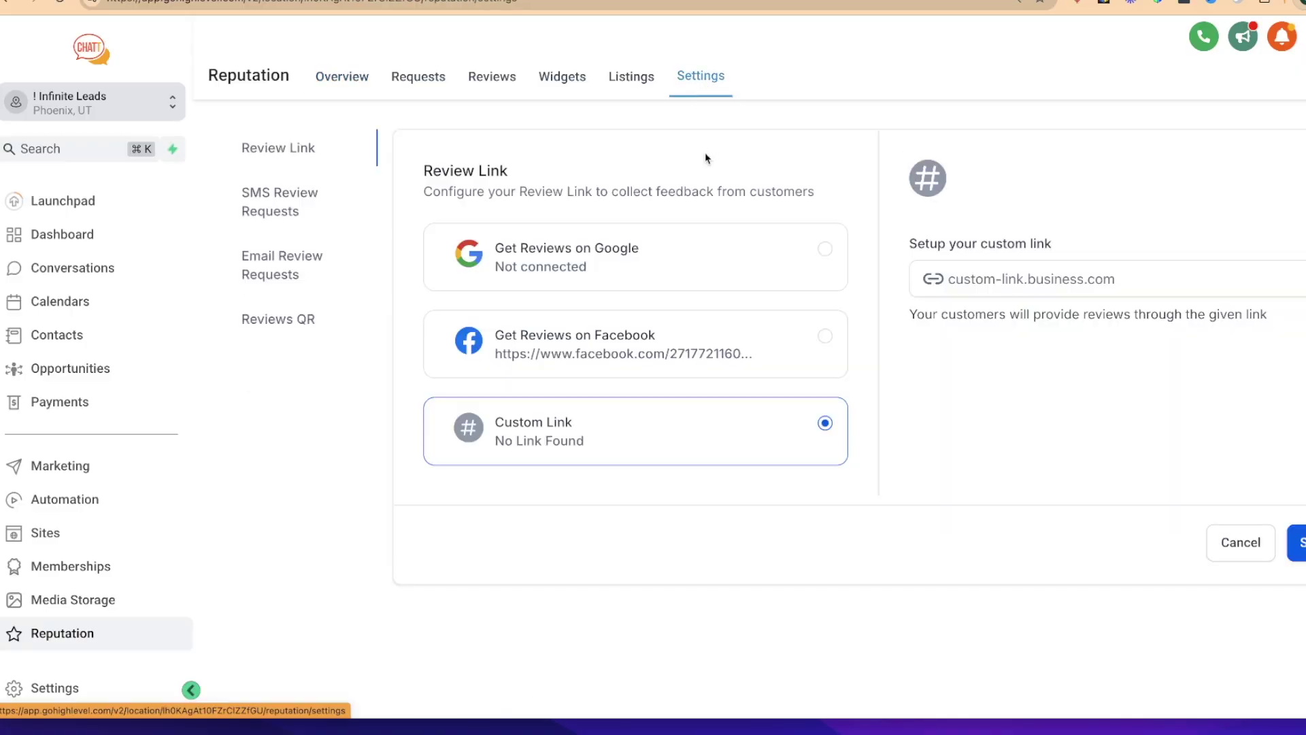
{"action": "left_click", "coordinate": [590, 262]}
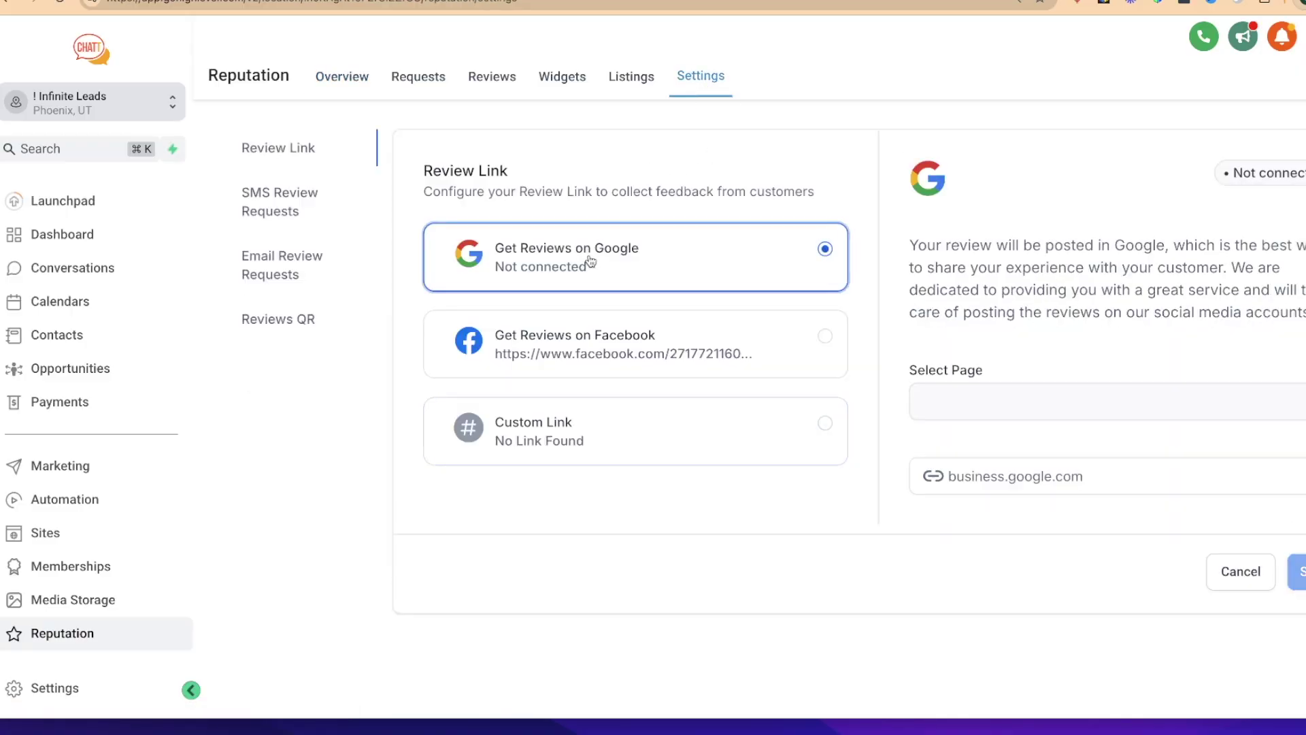
{"action": "left_click", "coordinate": [1022, 481]}
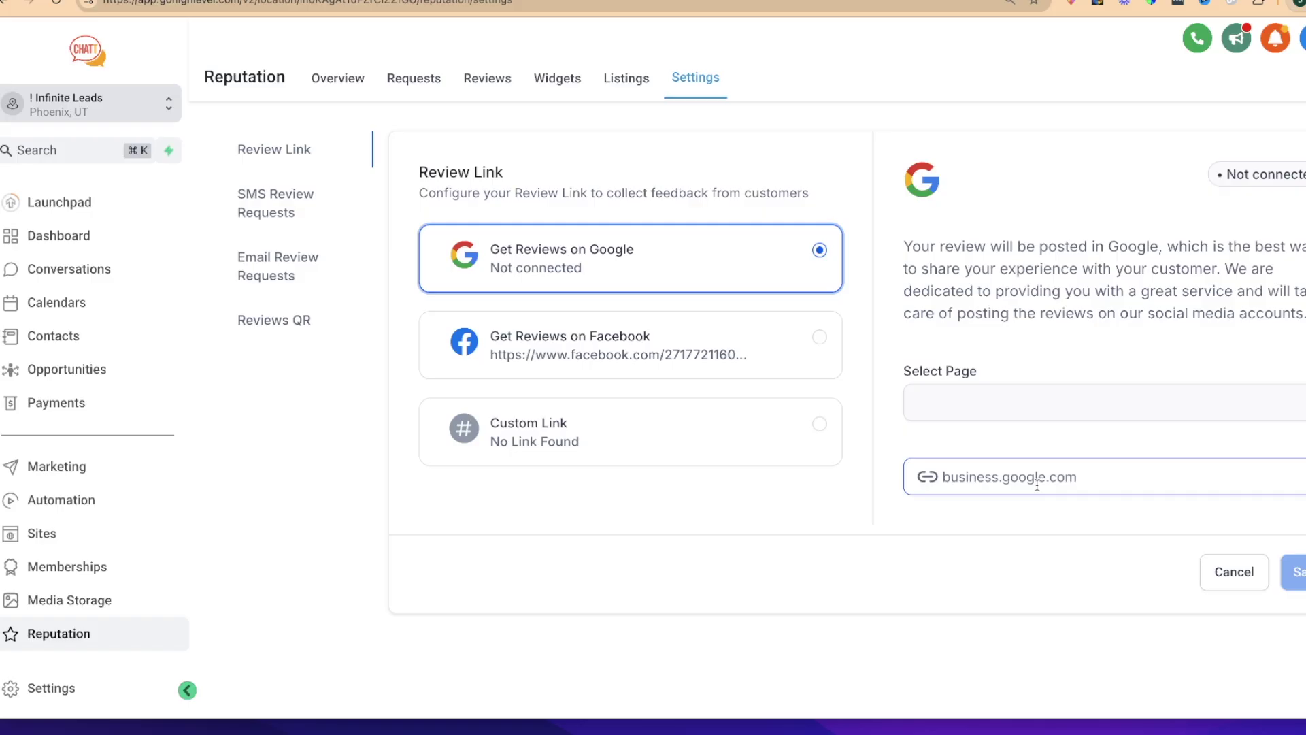
{"action": "left_click", "coordinate": [283, 213]}
{"action": "left_click", "coordinate": [278, 276]}
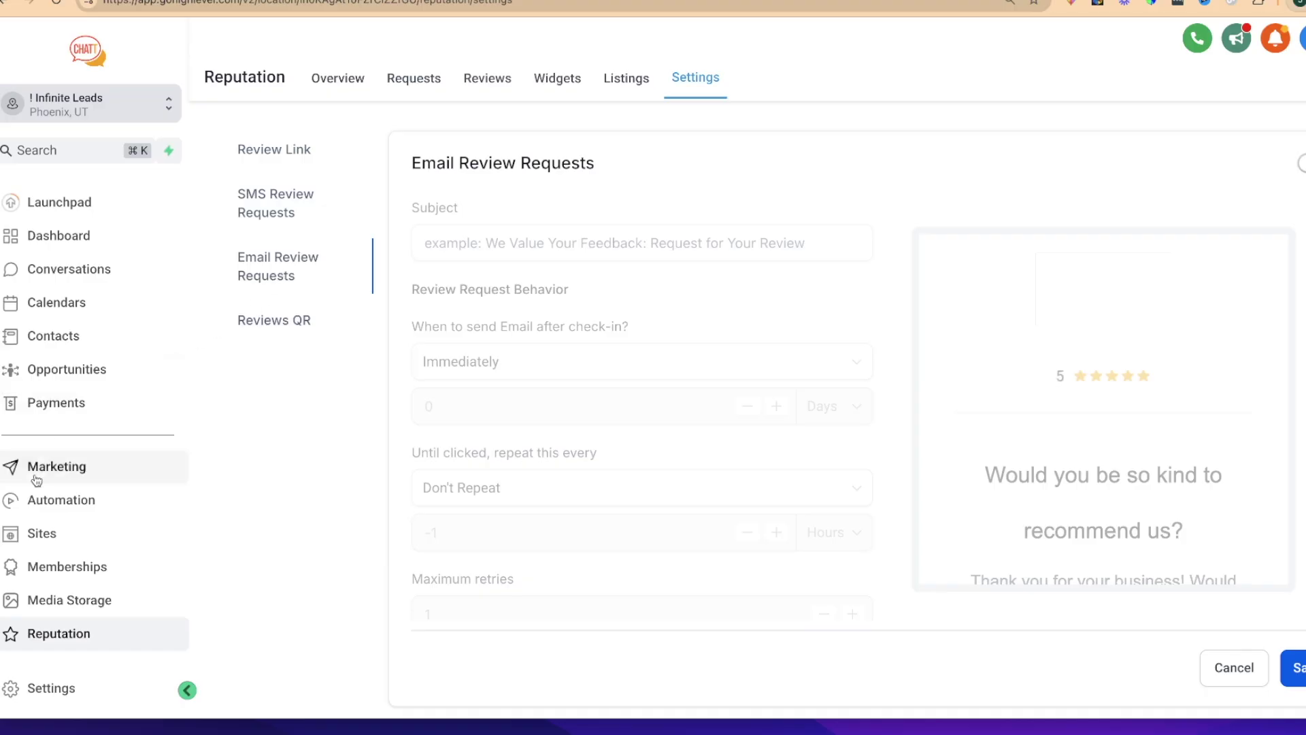
Turn missed call text back off and on again in the business profile settings, keep its message, and save the missed call text settings.
{"action": "left_click", "coordinate": [46, 688]}
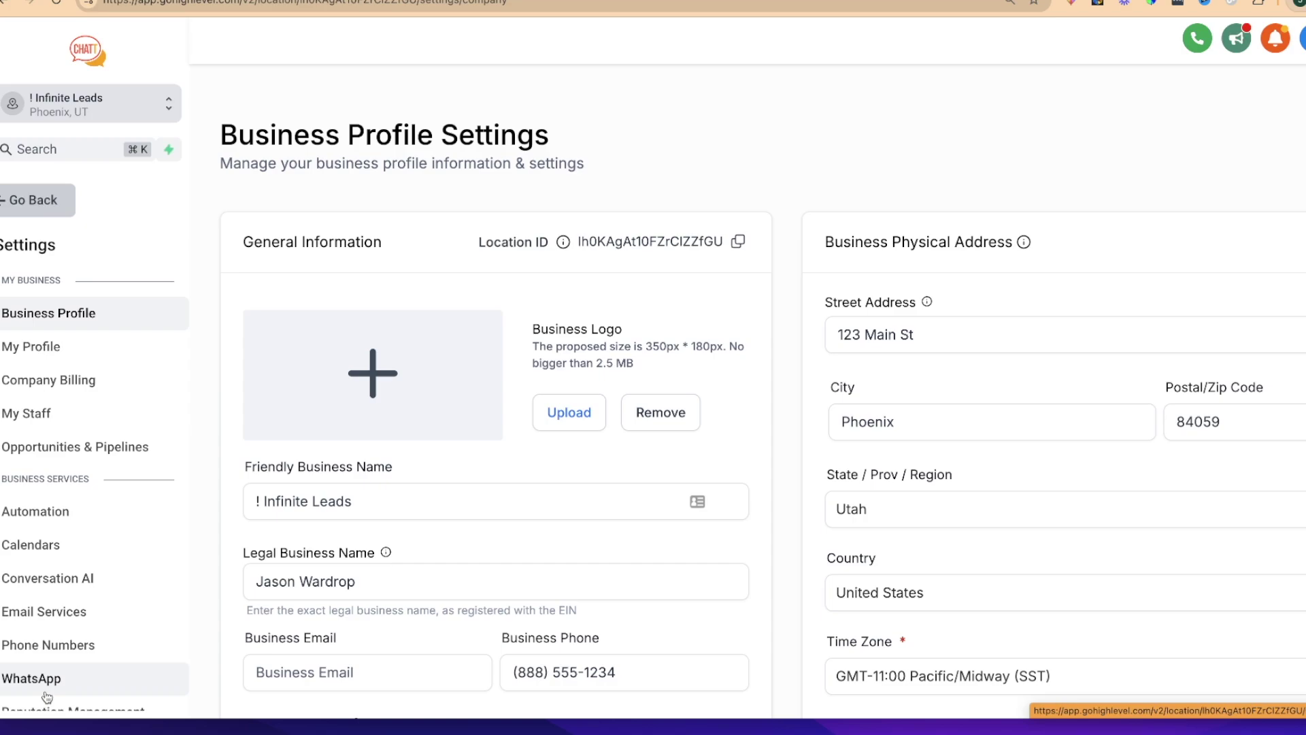
{"action": "scroll", "coordinate": [802, 453], "scroll_direction": "down", "scroll_amount": 5}
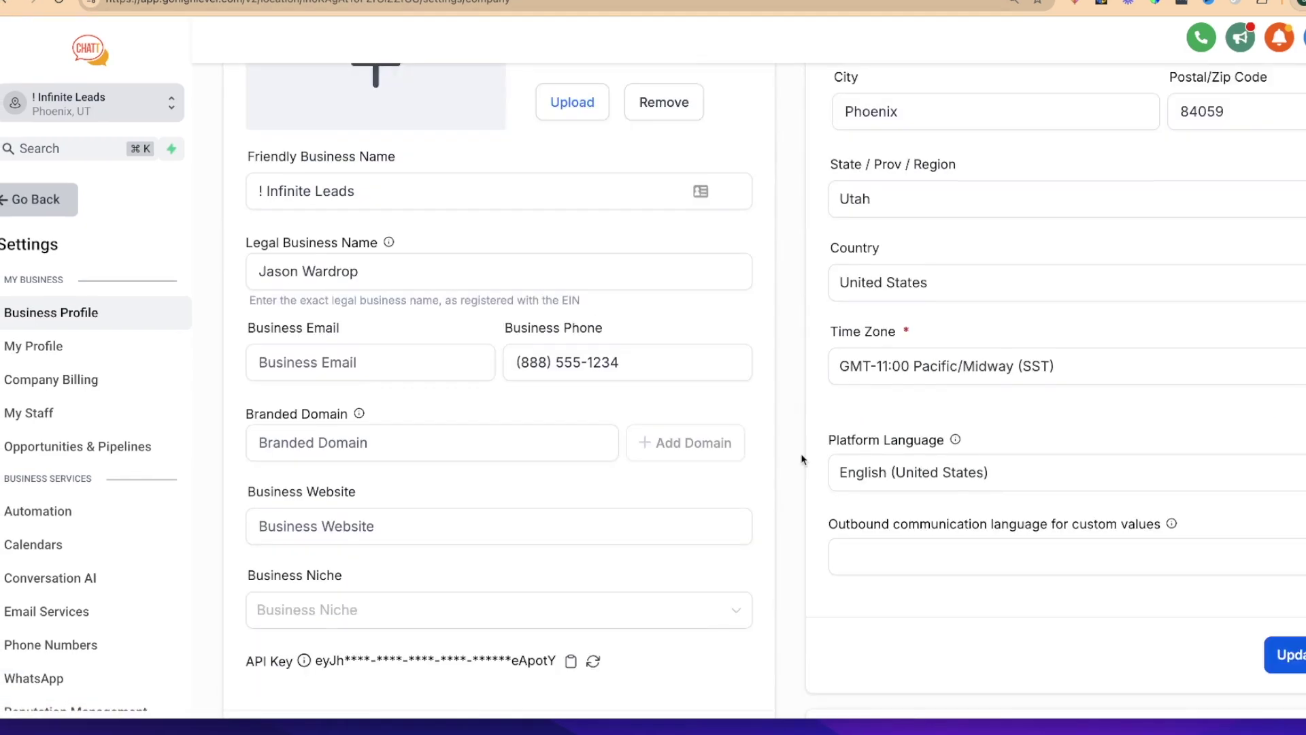
{"action": "scroll", "coordinate": [801, 456], "scroll_direction": "down", "scroll_amount": 4}
{"action": "scroll", "coordinate": [801, 453], "scroll_direction": "down", "scroll_amount": 13}
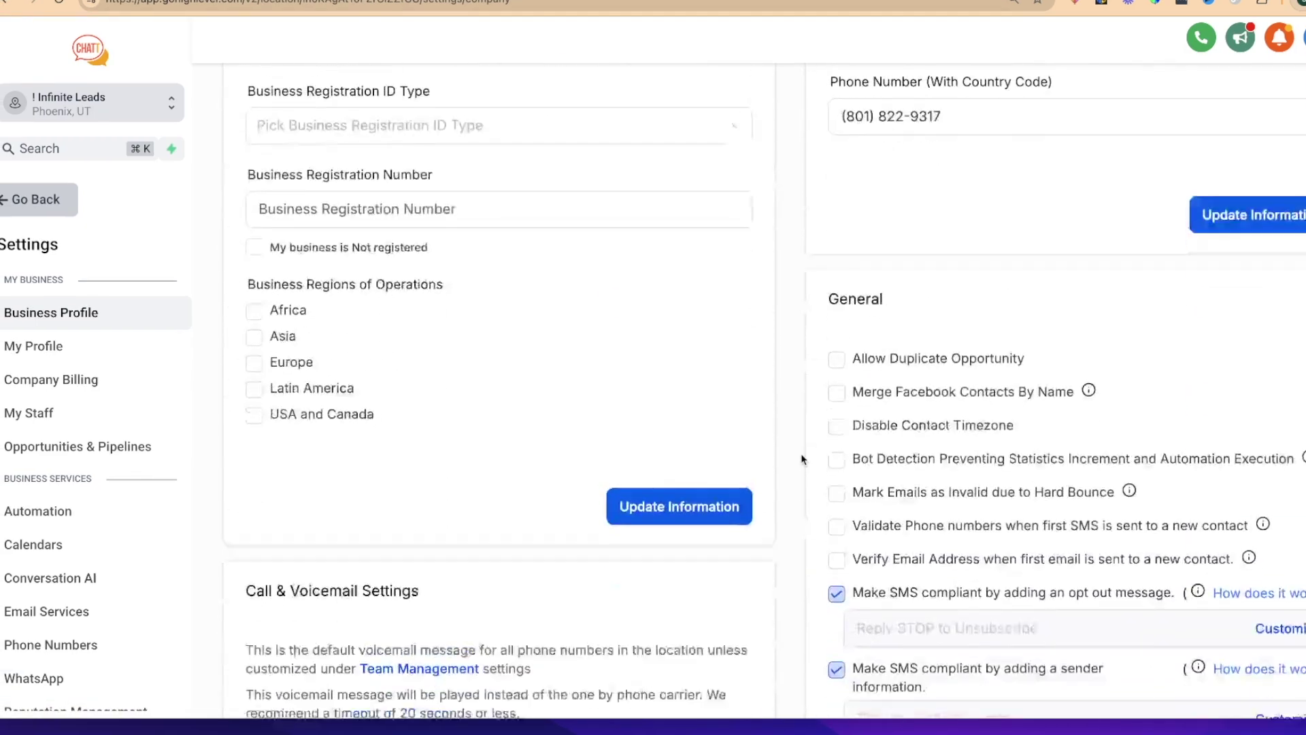
{"action": "scroll", "coordinate": [801, 456], "scroll_direction": "down", "scroll_amount": 10}
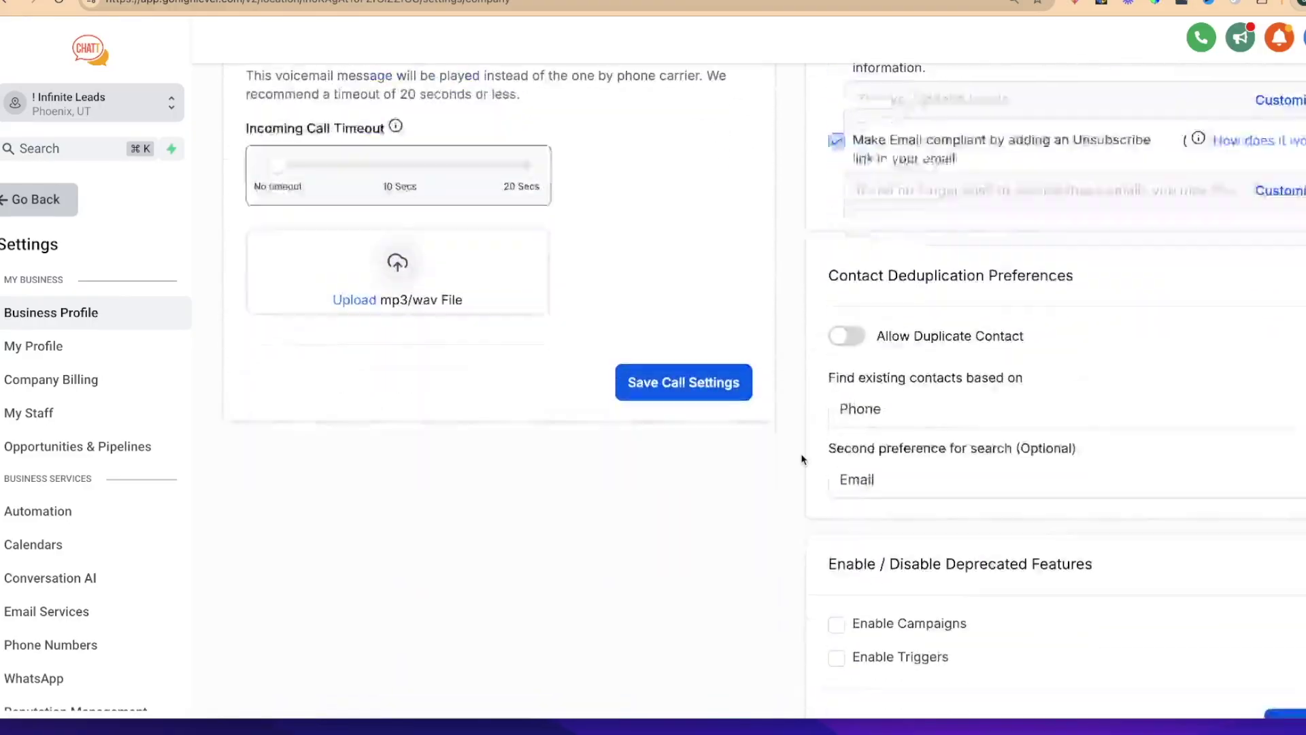
{"action": "scroll", "coordinate": [802, 459], "scroll_direction": "down", "scroll_amount": 5}
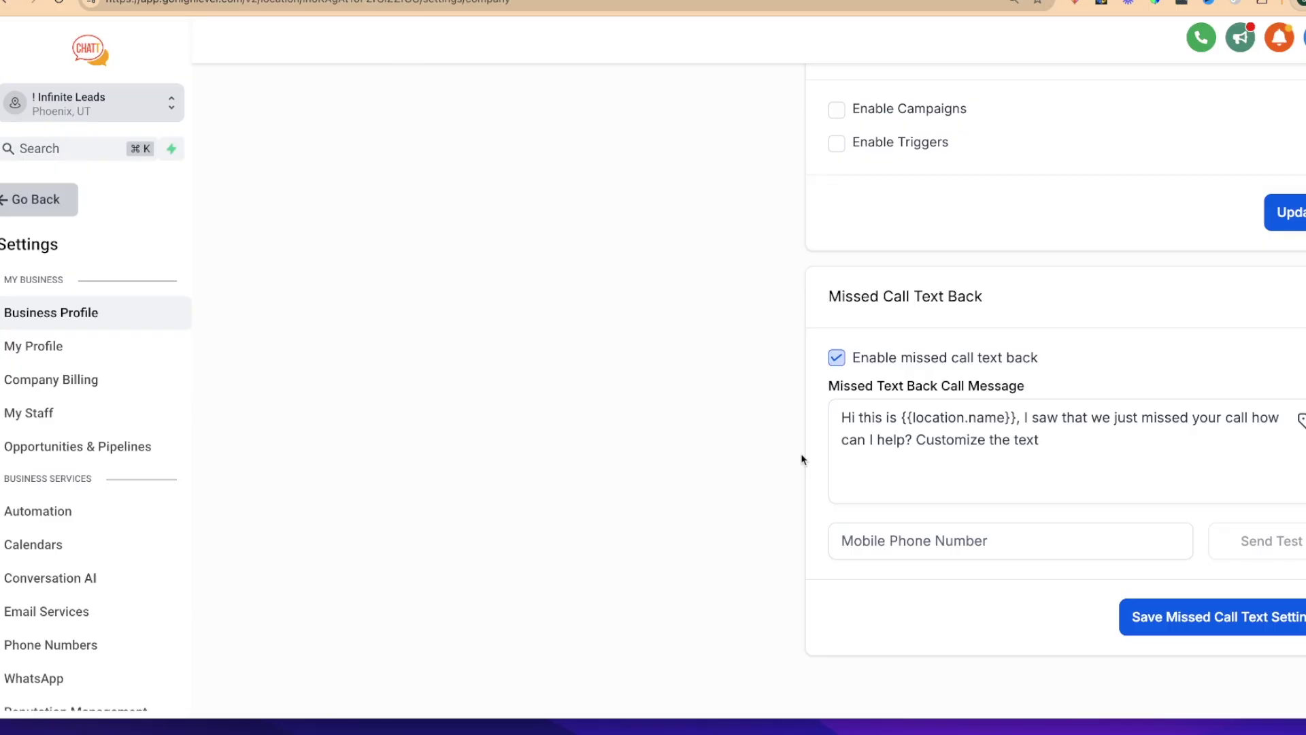
{"action": "left_click", "coordinate": [836, 356]}
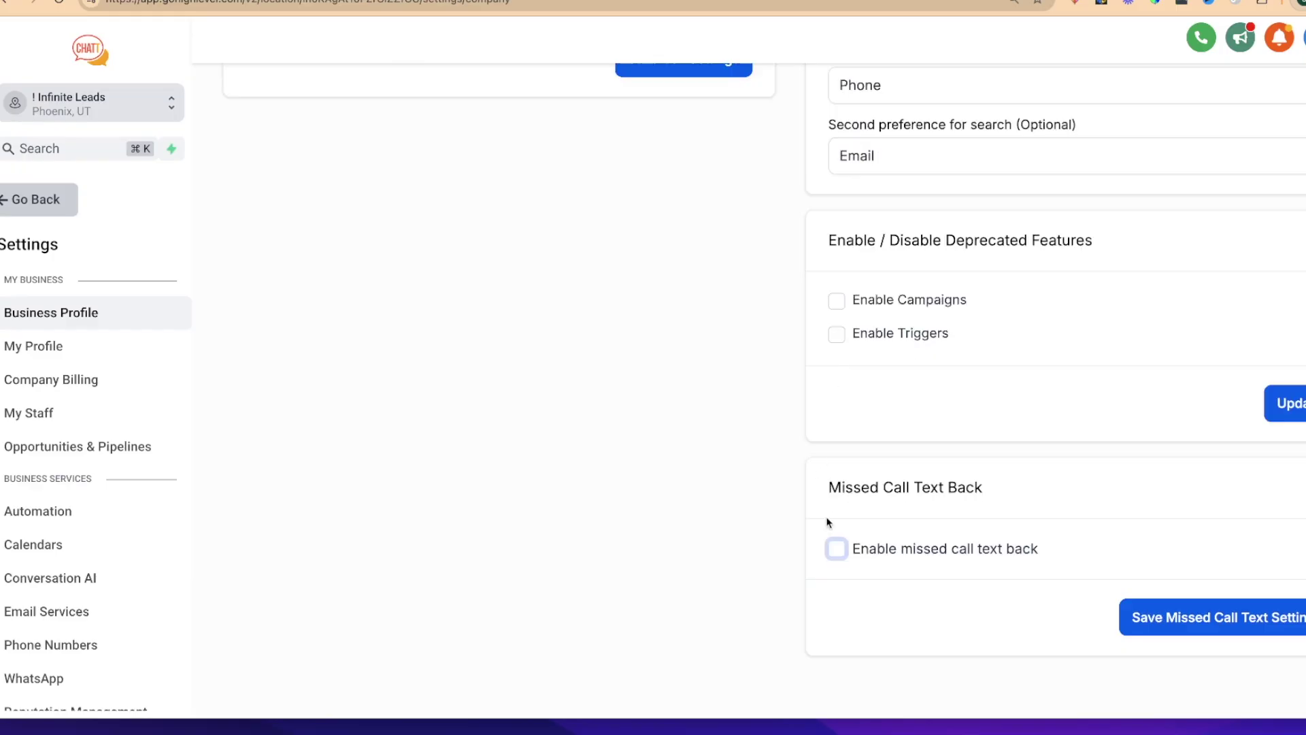
{"action": "left_click", "coordinate": [838, 553]}
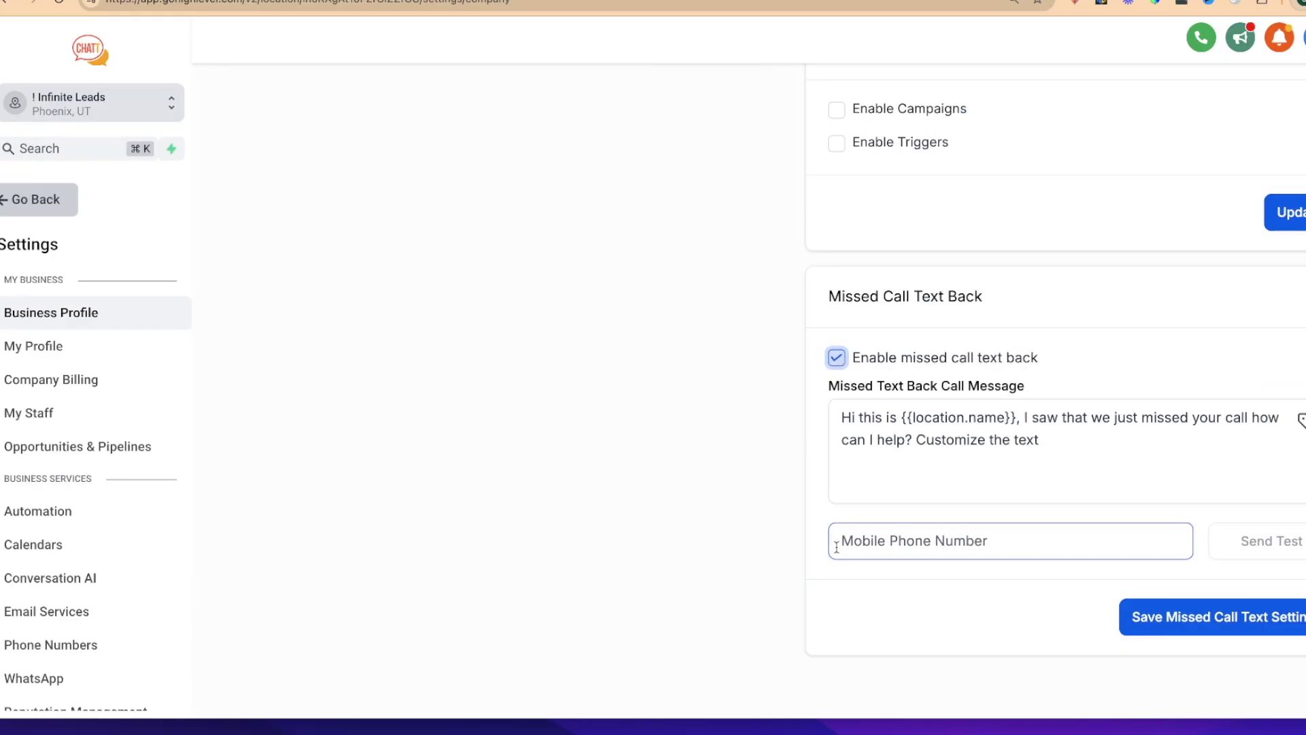
{"action": "left_click_drag", "start_coordinate": [1039, 441], "coordinate": [821, 424]}
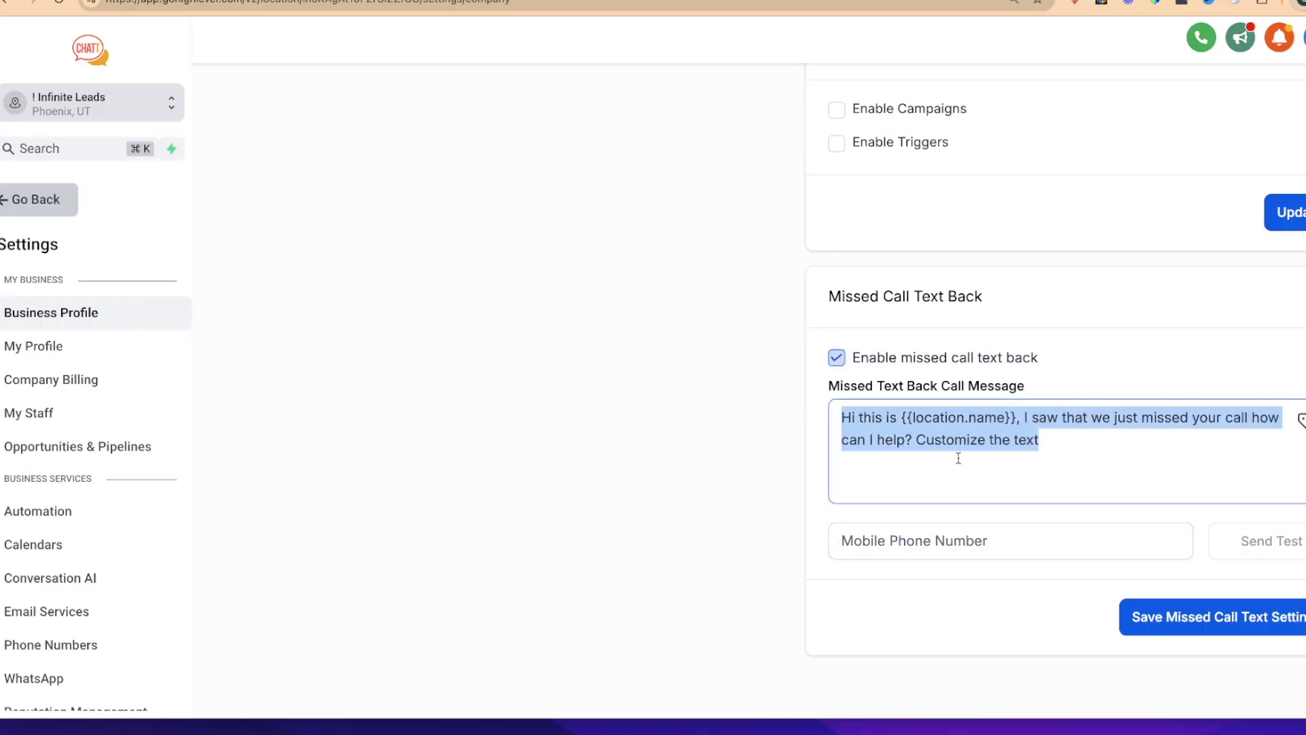
{"action": "left_click", "coordinate": [1163, 614]}
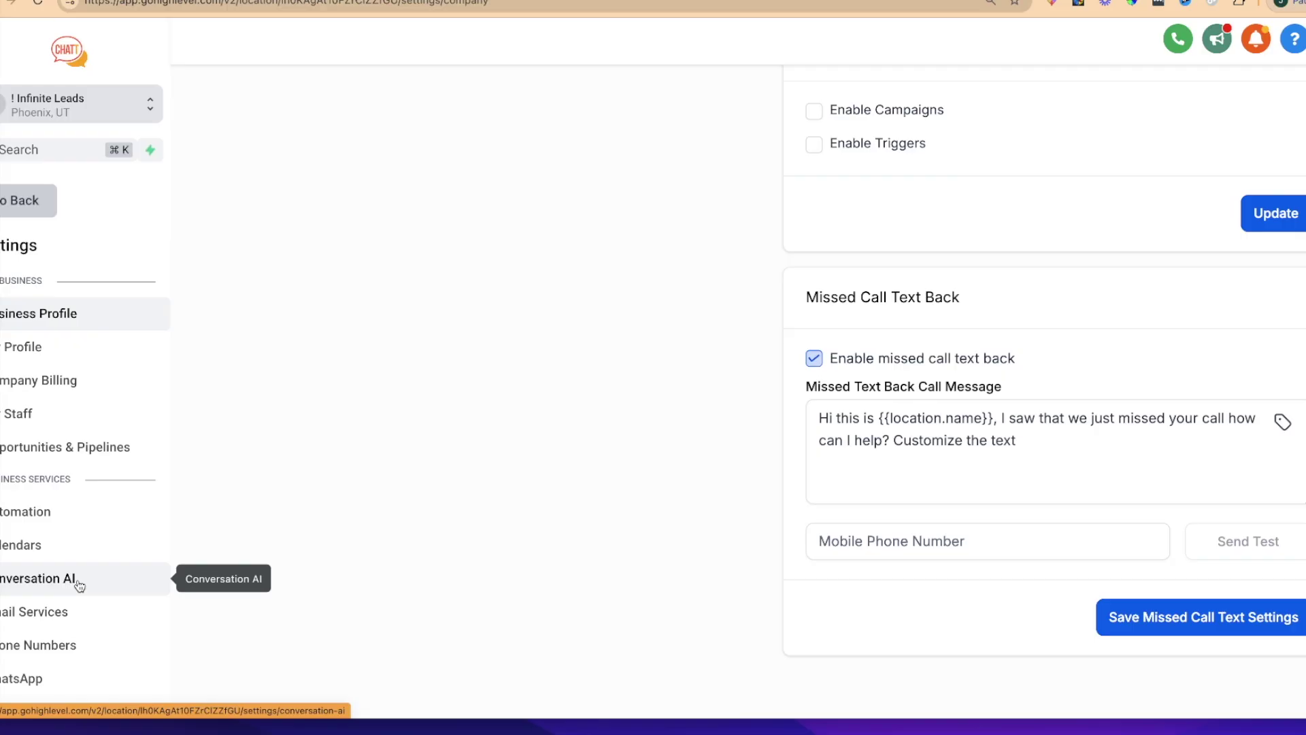
Leave the business profile settings and look through the automation workflow templates, including the Shopify, WhatsApp and Instagram comment recipes.
{"action": "scroll", "coordinate": [585, 504], "scroll_direction": "up", "scroll_amount": 3}
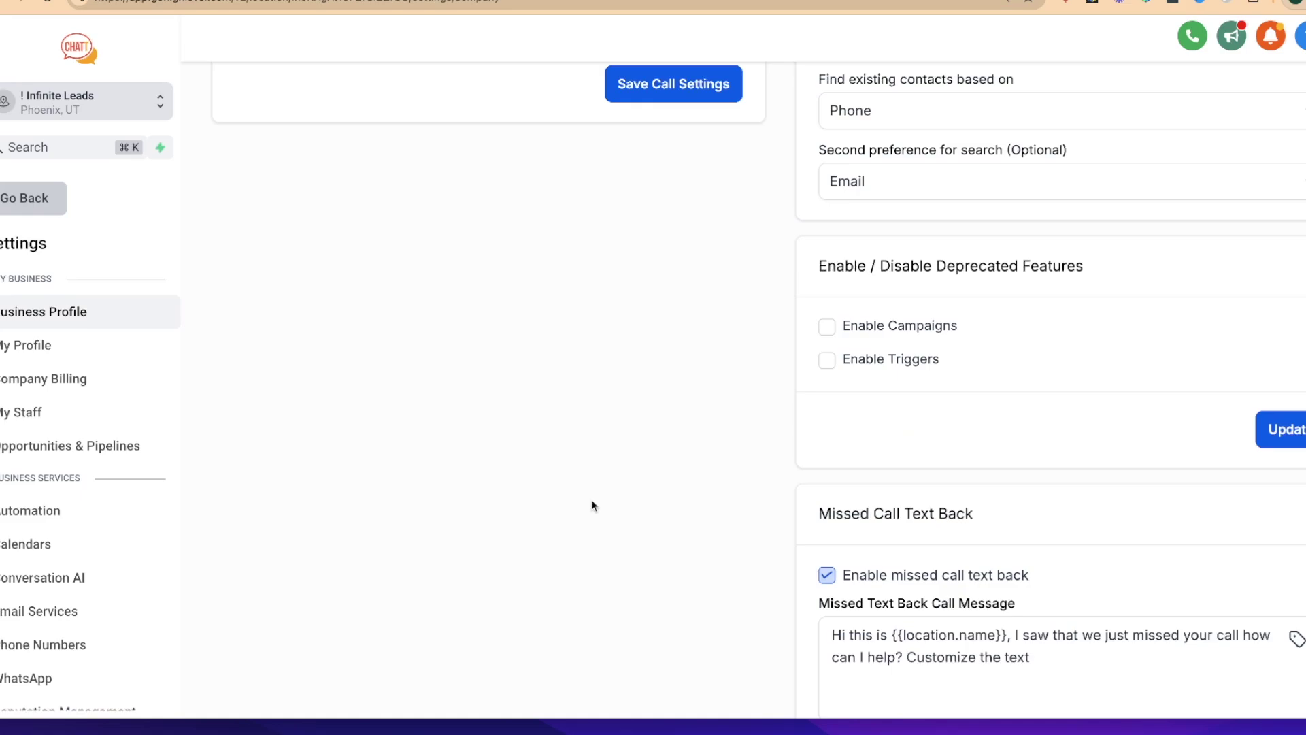
{"action": "left_click", "coordinate": [43, 206]}
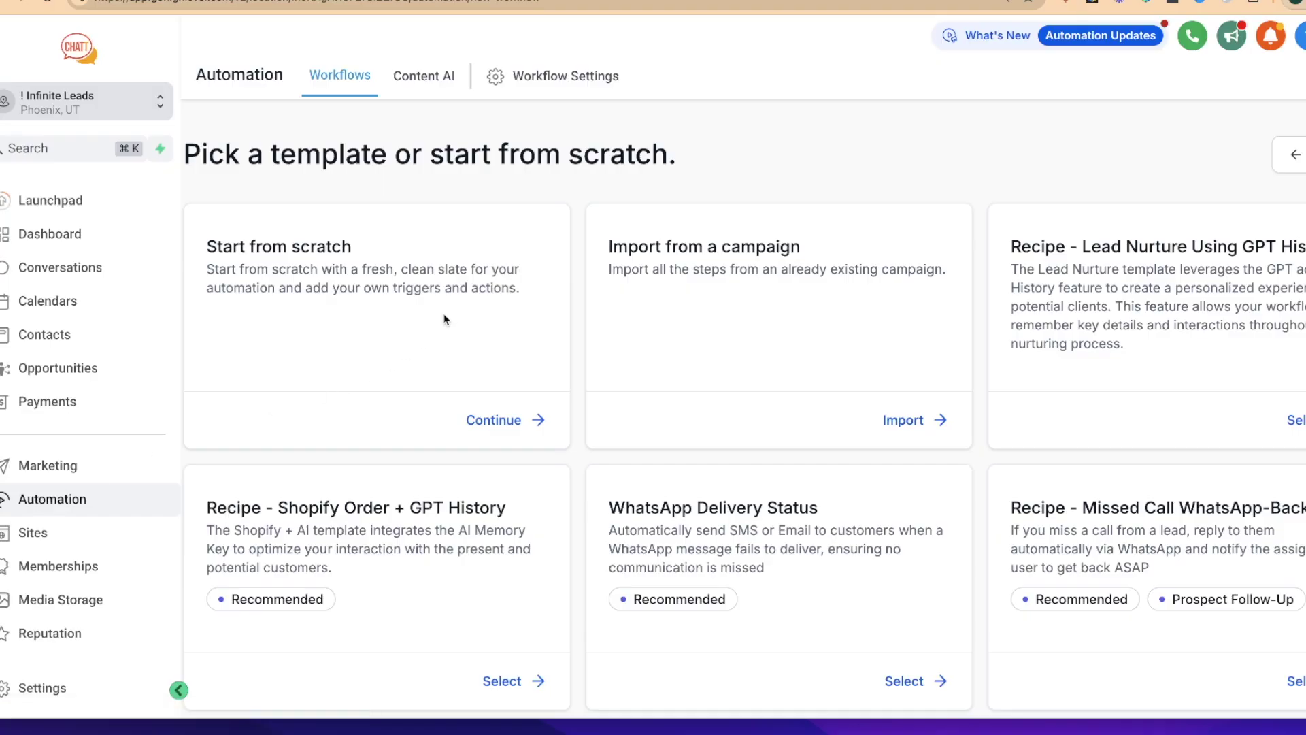
{"action": "scroll", "coordinate": [446, 319], "scroll_direction": "down", "scroll_amount": 3}
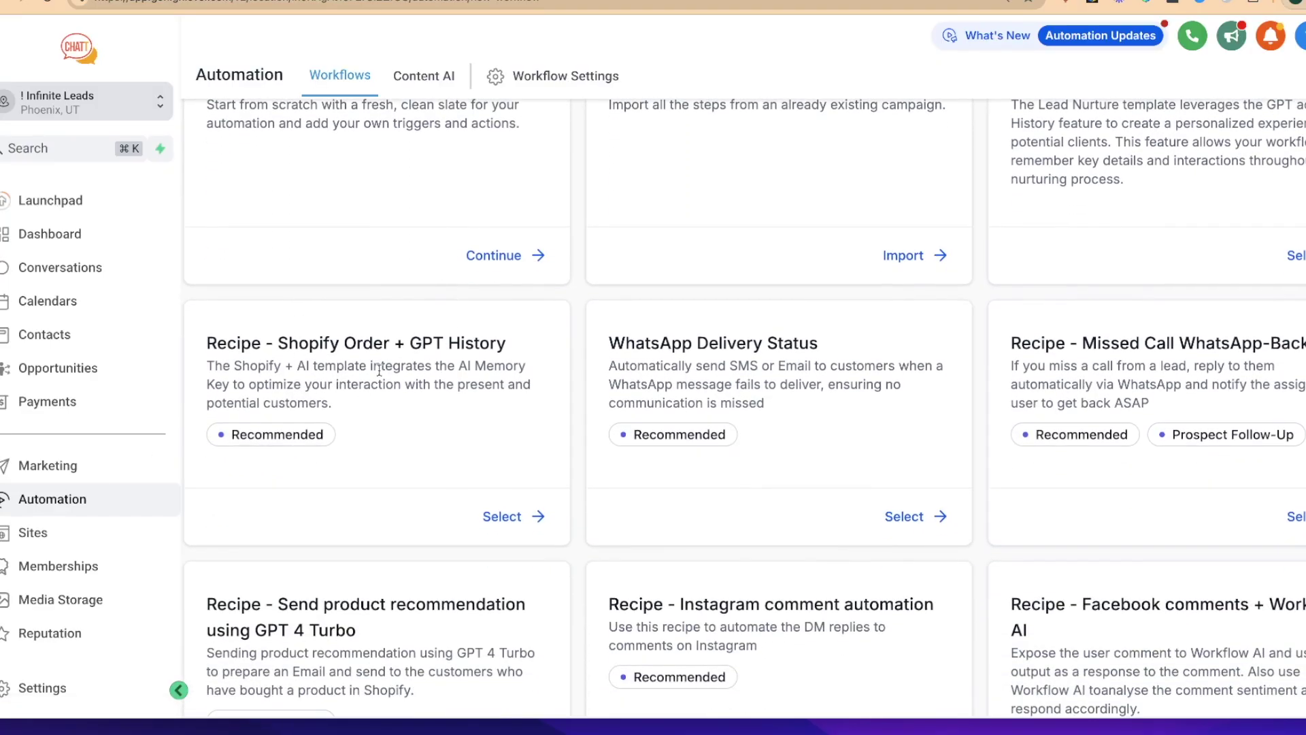
{"action": "scroll", "coordinate": [381, 368], "scroll_direction": "down", "scroll_amount": 3}
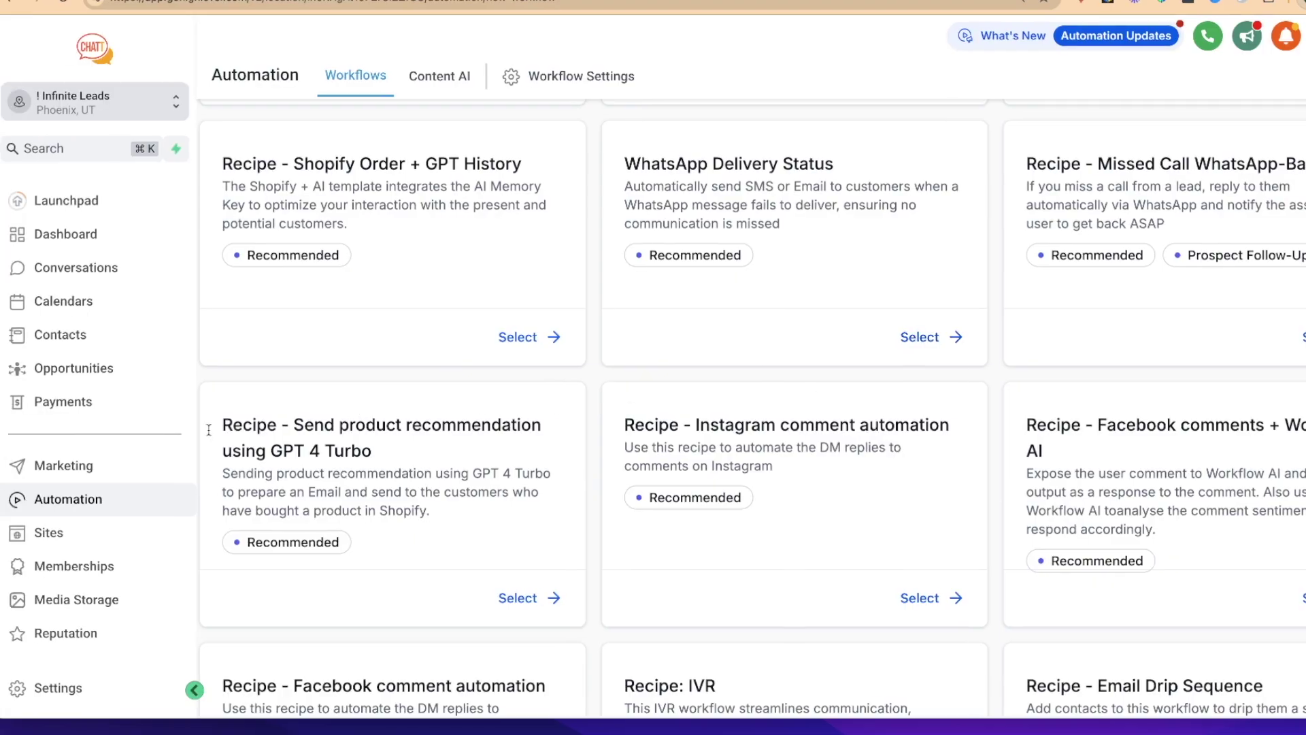
View the marketing Social Planner's options for creating a new post and open its monthly planner calendar.
{"action": "left_click", "coordinate": [80, 465]}
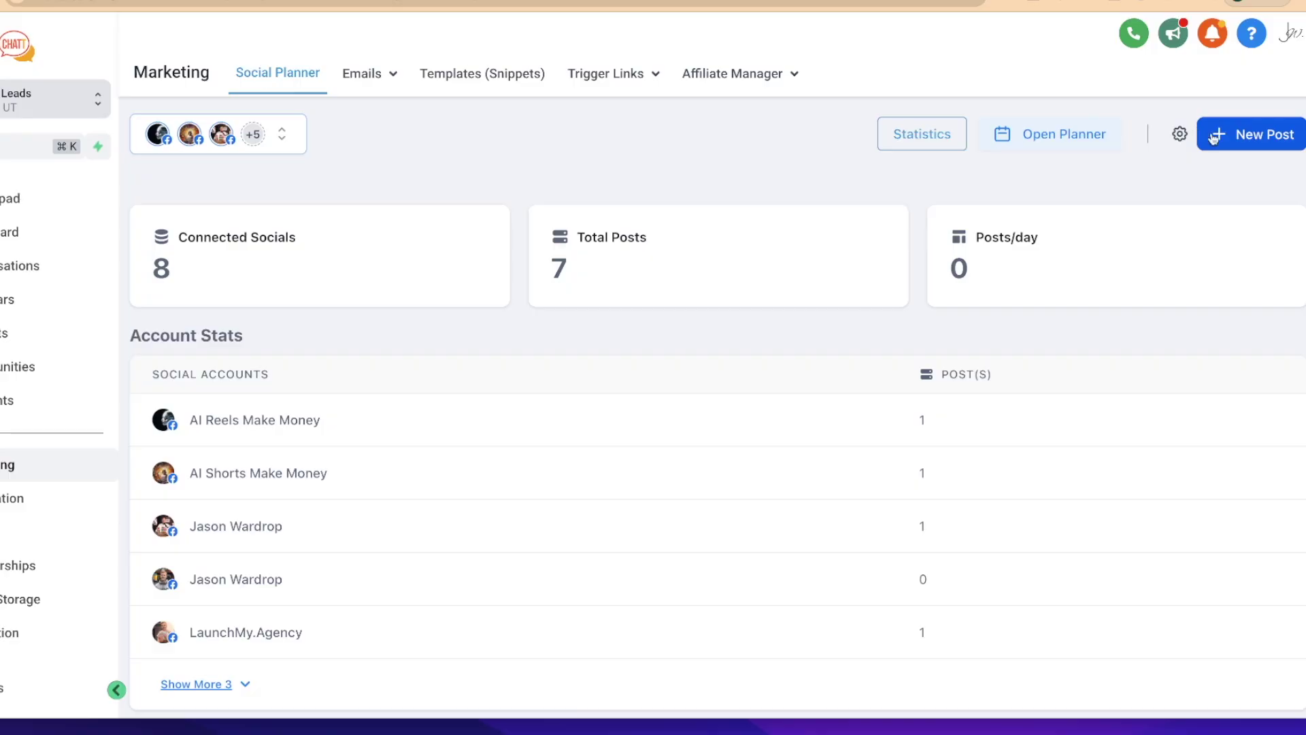
{"action": "left_click", "coordinate": [1239, 146]}
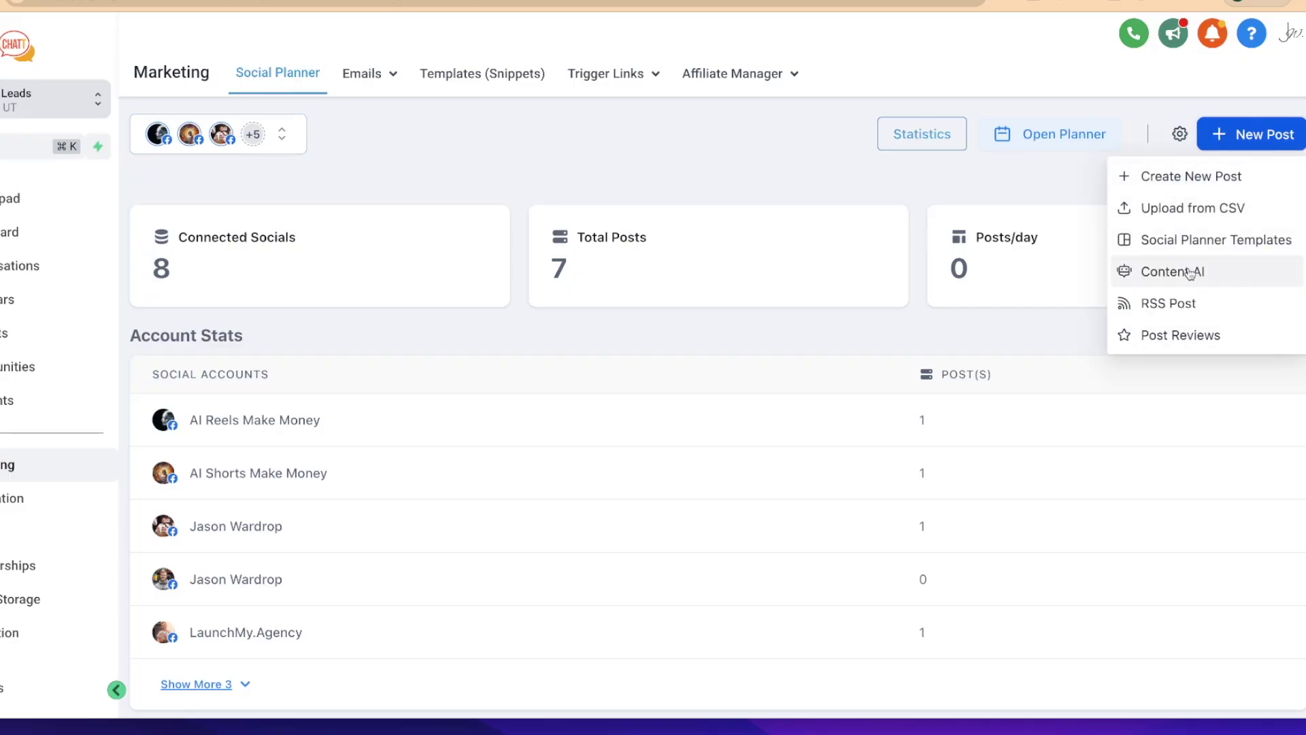
{"action": "left_click", "coordinate": [1051, 139]}
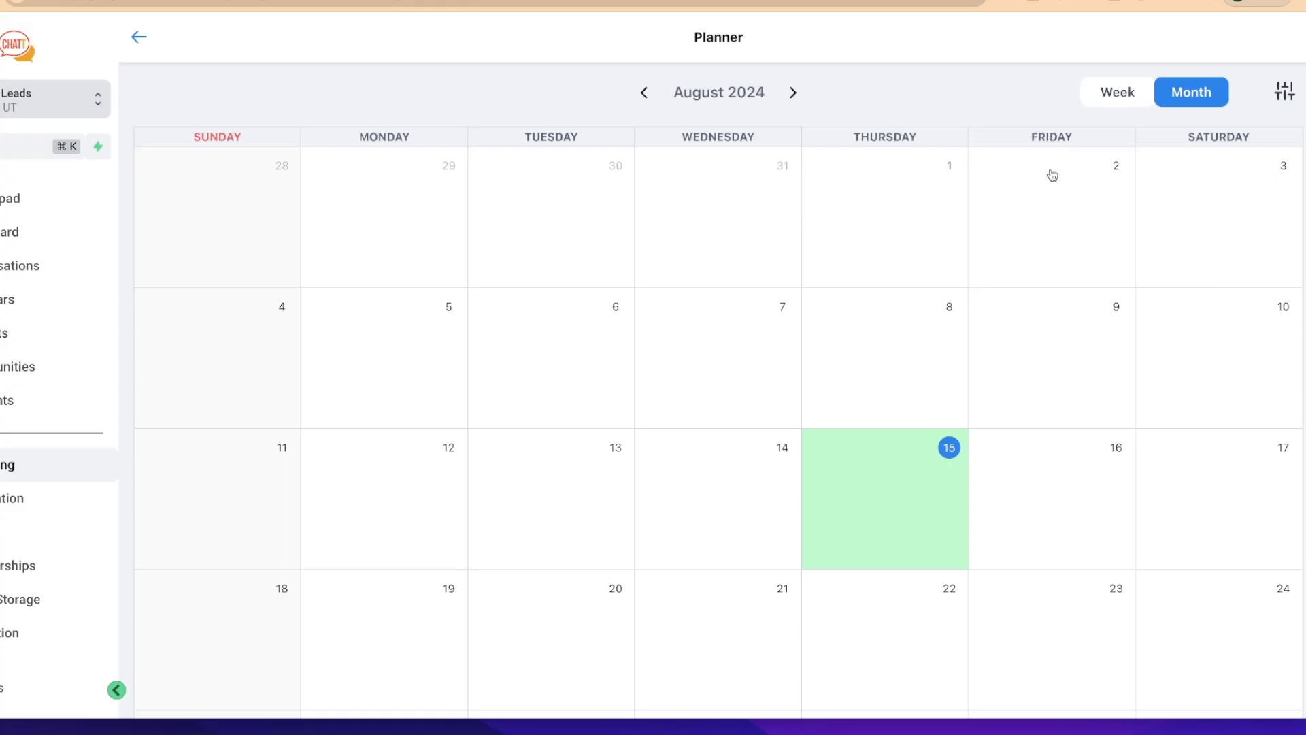
{"action": "scroll", "coordinate": [1009, 373], "scroll_direction": "down", "scroll_amount": 2}
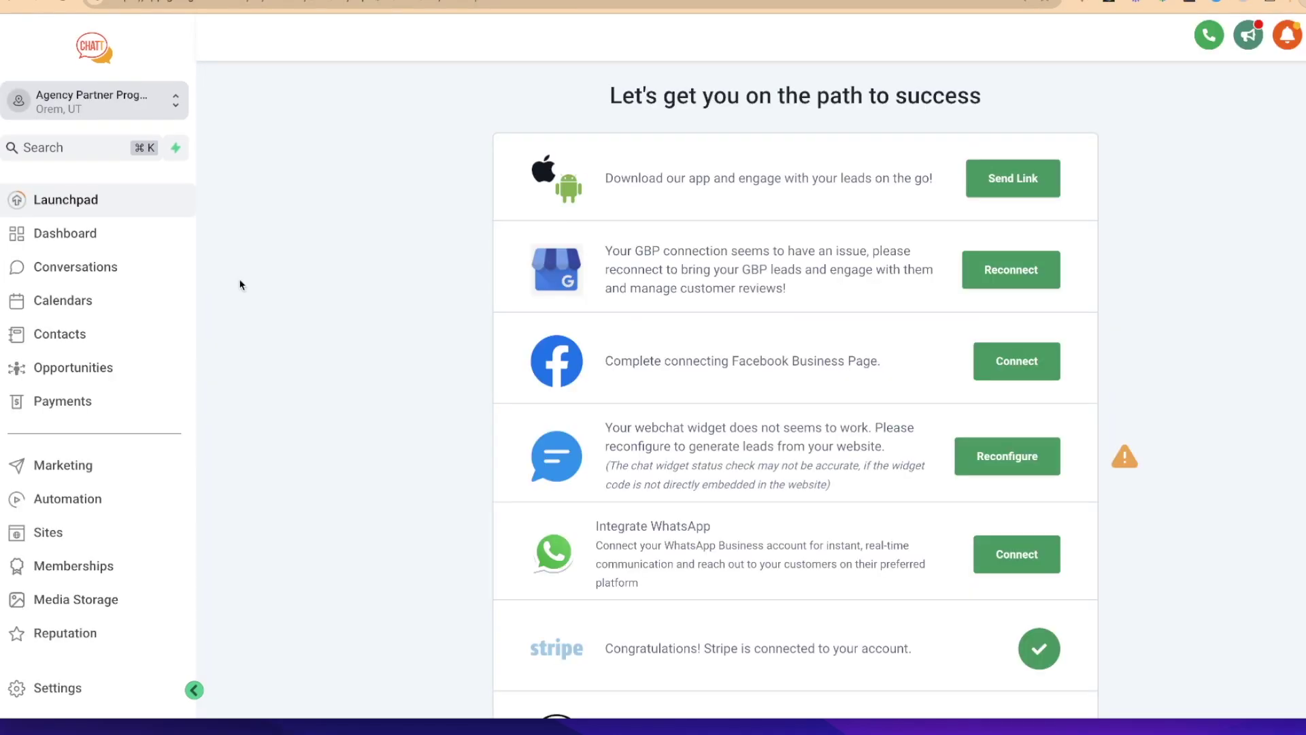
Open the conversations of the Agency Partner Program account and look through the unread list down to its end and back.
{"action": "left_click", "coordinate": [119, 268]}
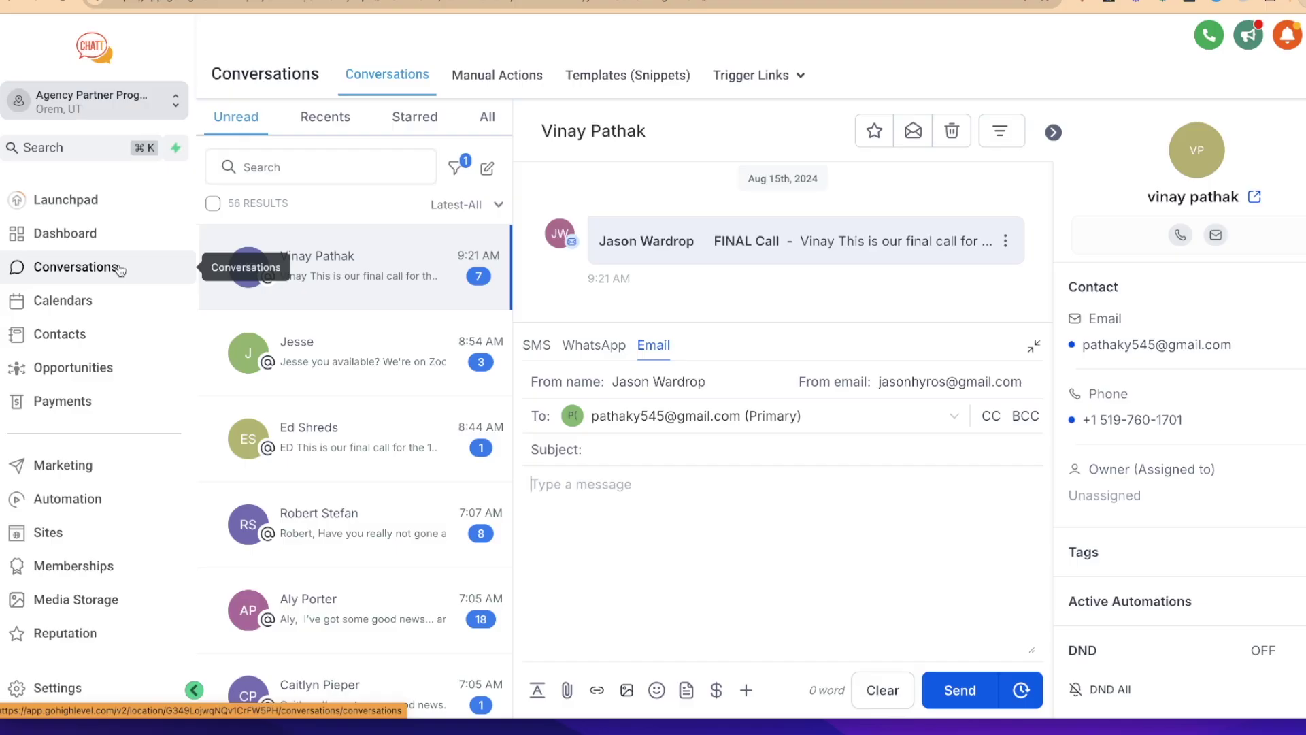
{"action": "scroll", "coordinate": [279, 434], "scroll_direction": "down", "scroll_amount": 8}
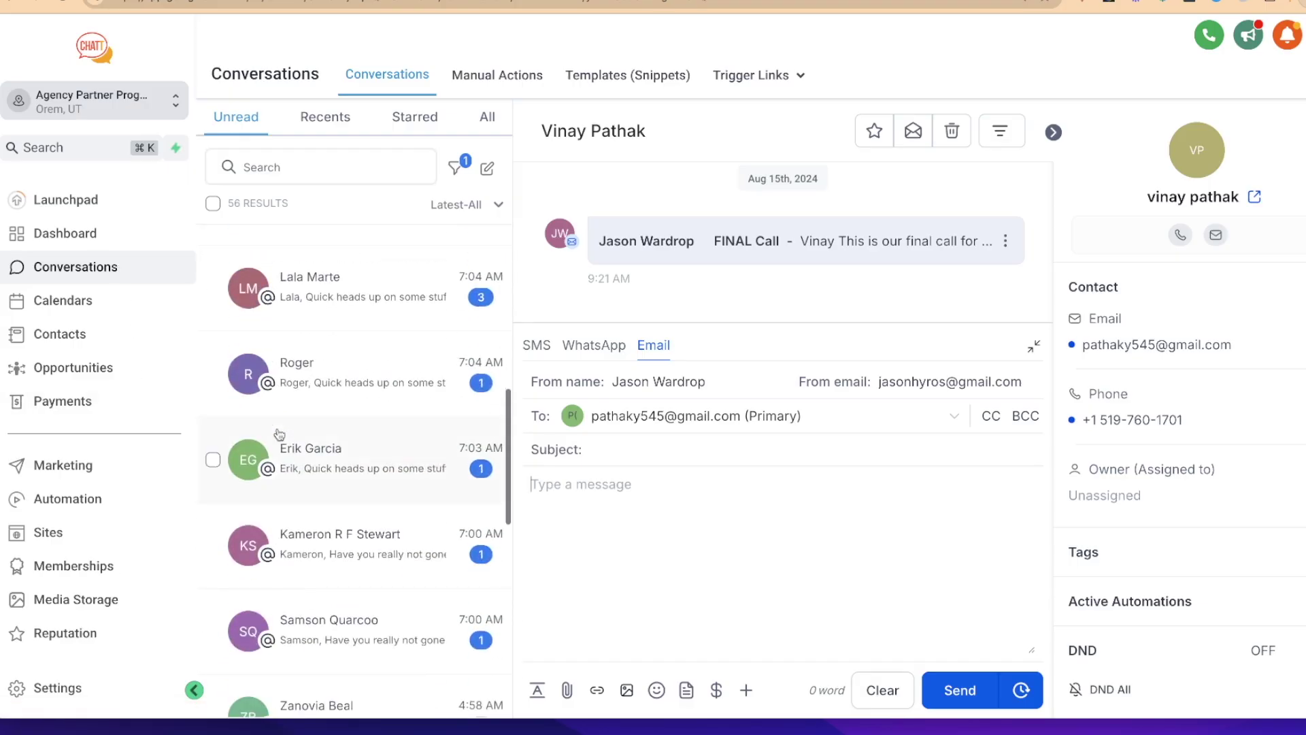
{"action": "scroll", "coordinate": [344, 318], "scroll_direction": "down", "scroll_amount": 10}
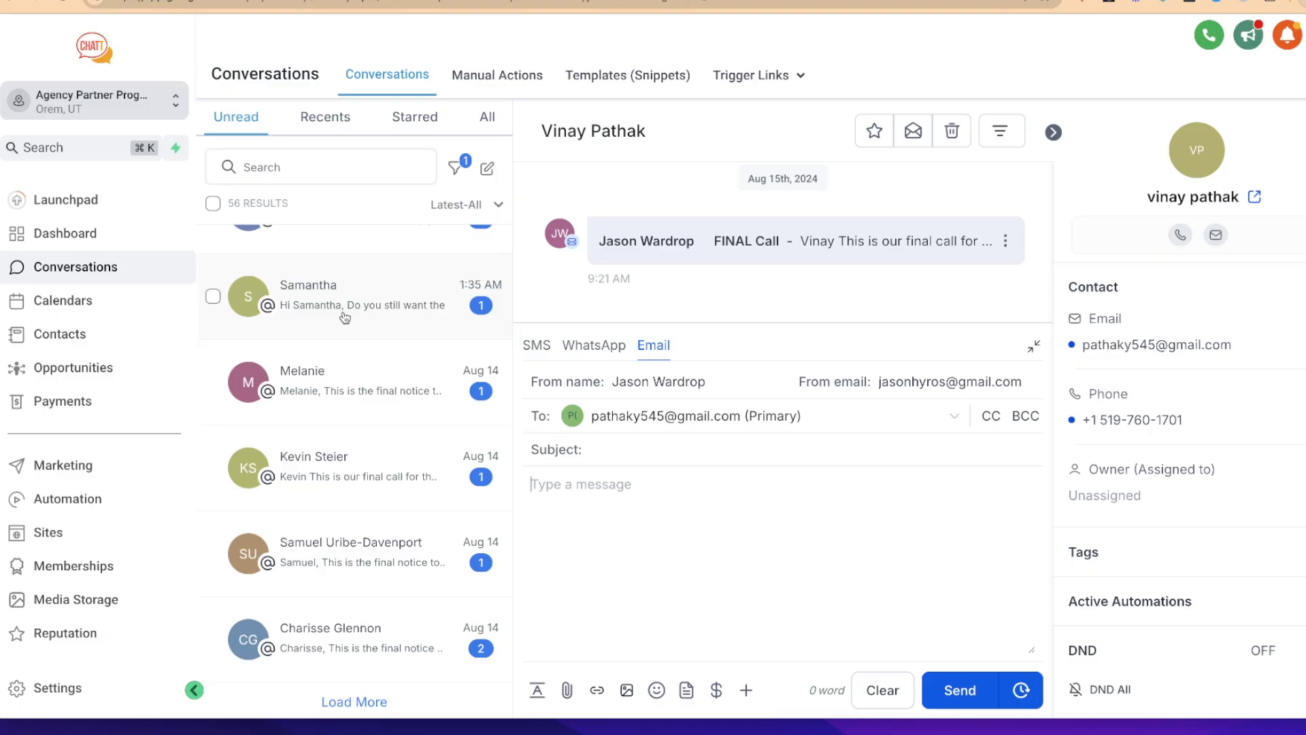
{"action": "scroll", "coordinate": [345, 318], "scroll_direction": "up", "scroll_amount": 18}
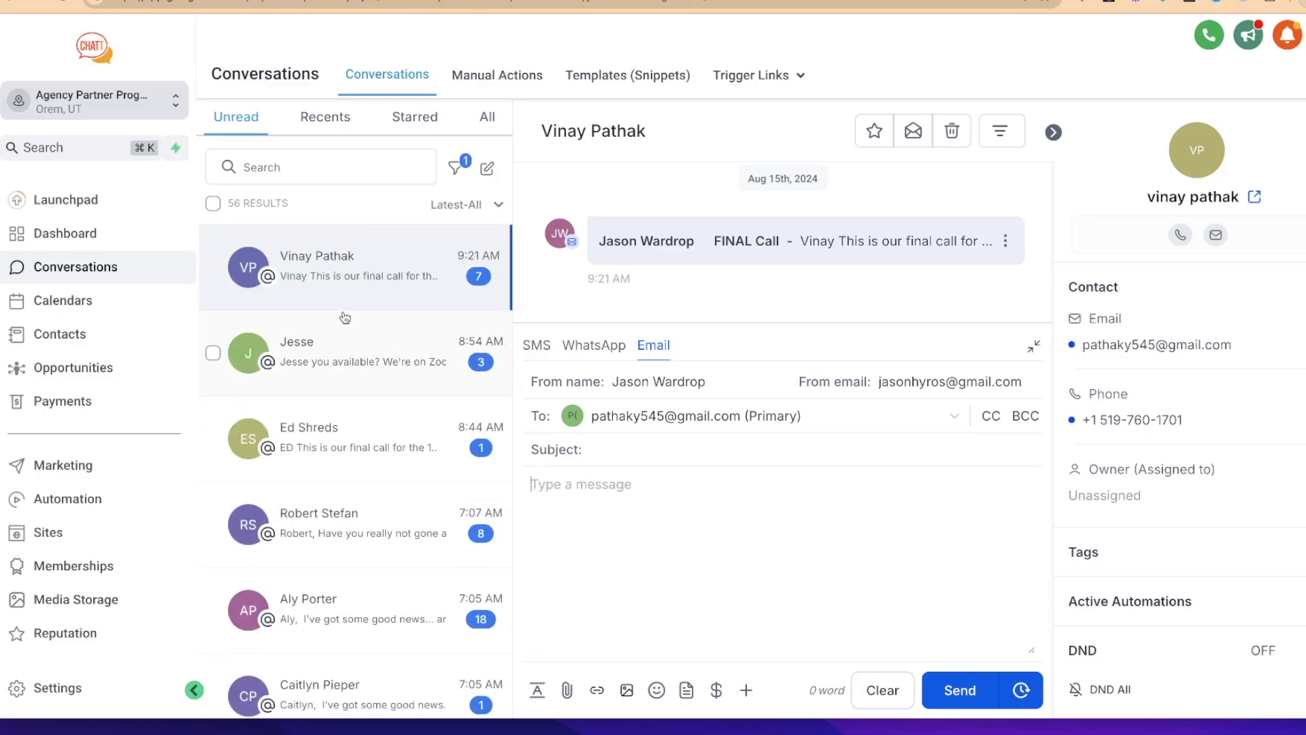